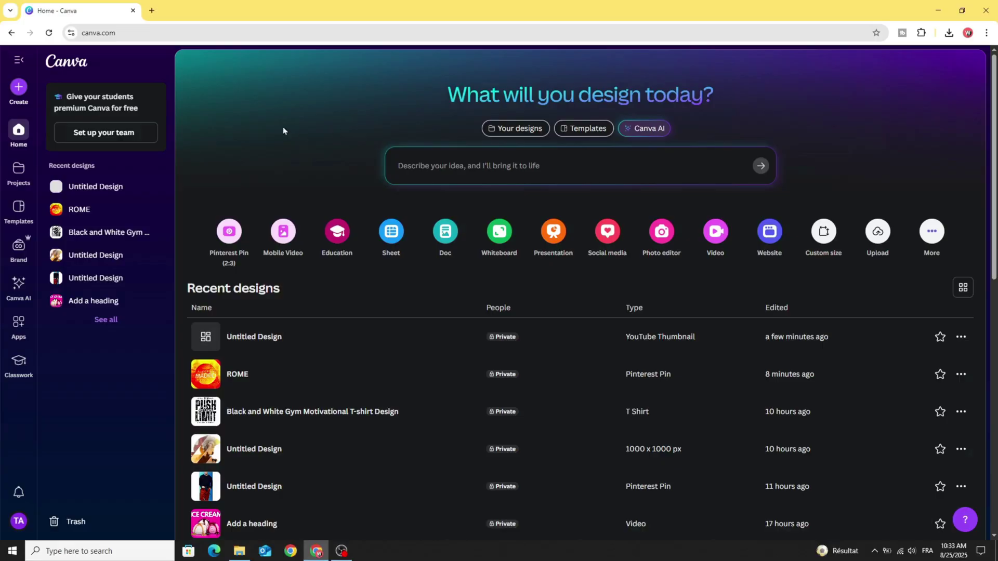
# - Start a new custom-size design of 1000 × 1500 px
pyautogui.click(18, 87)
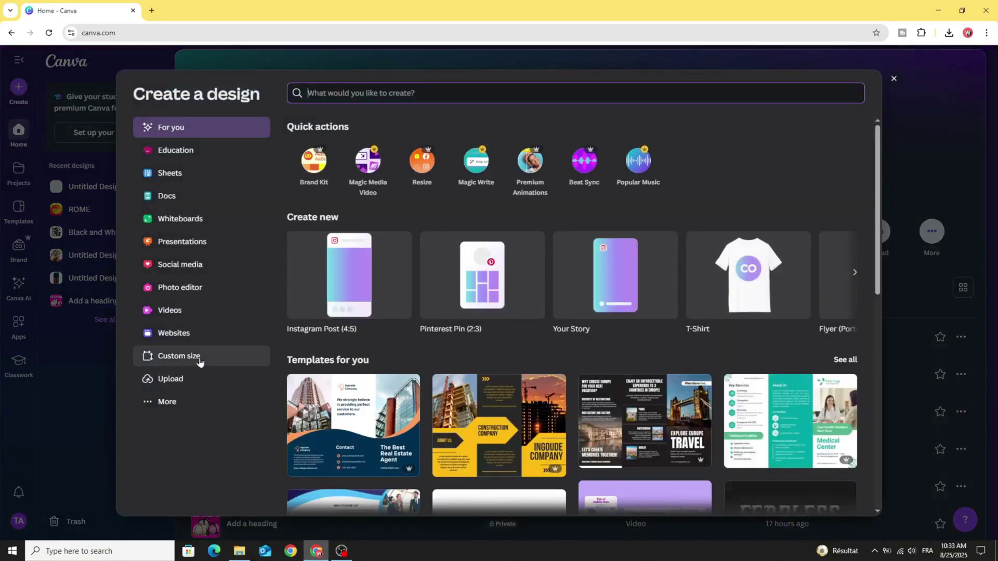
pyautogui.click(176, 359)
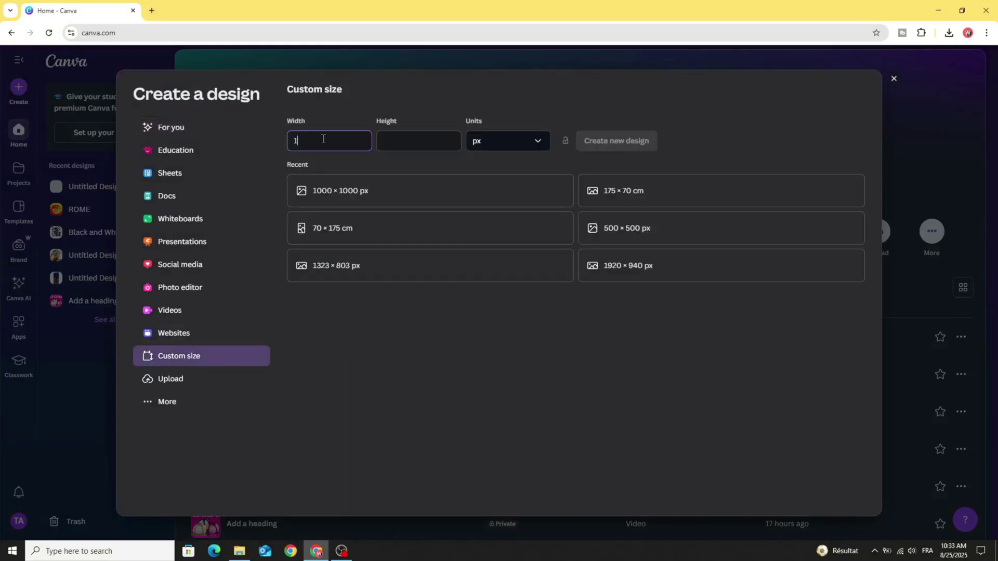
pyautogui.click(387, 145)
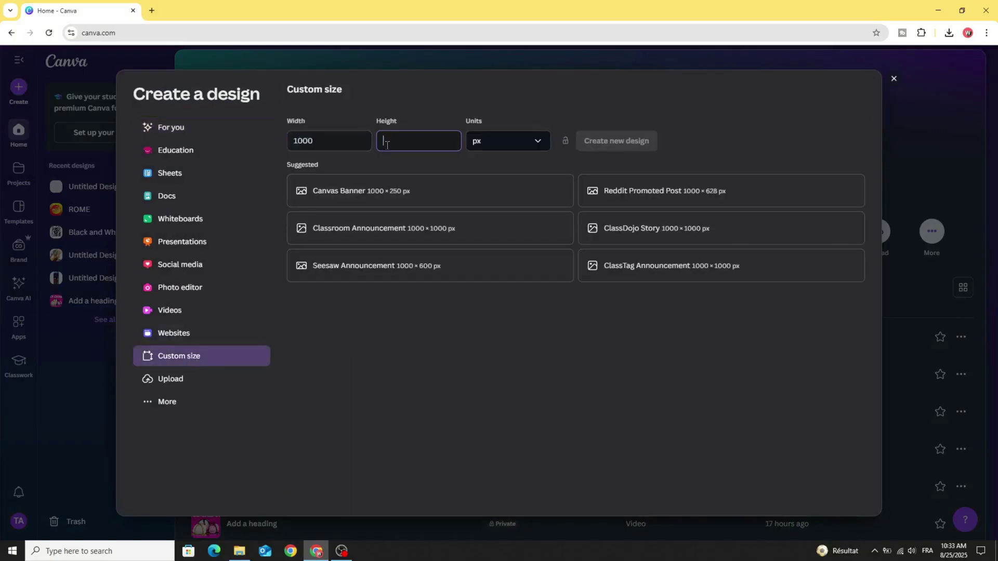
pyautogui.write('1500')
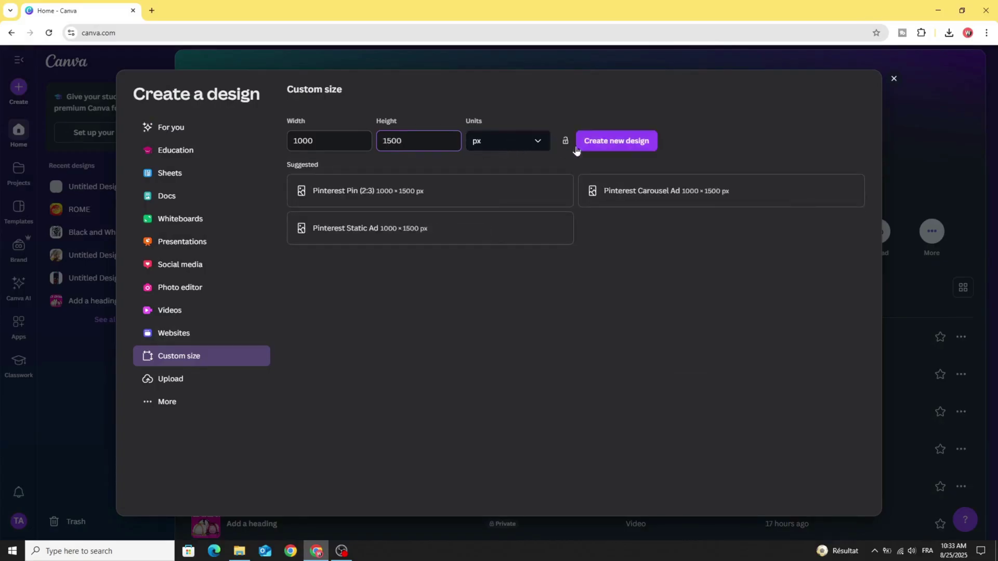
# - Create the 1000 × 1500 design and give its background a red-to-orange gradient
pyautogui.click(620, 145)
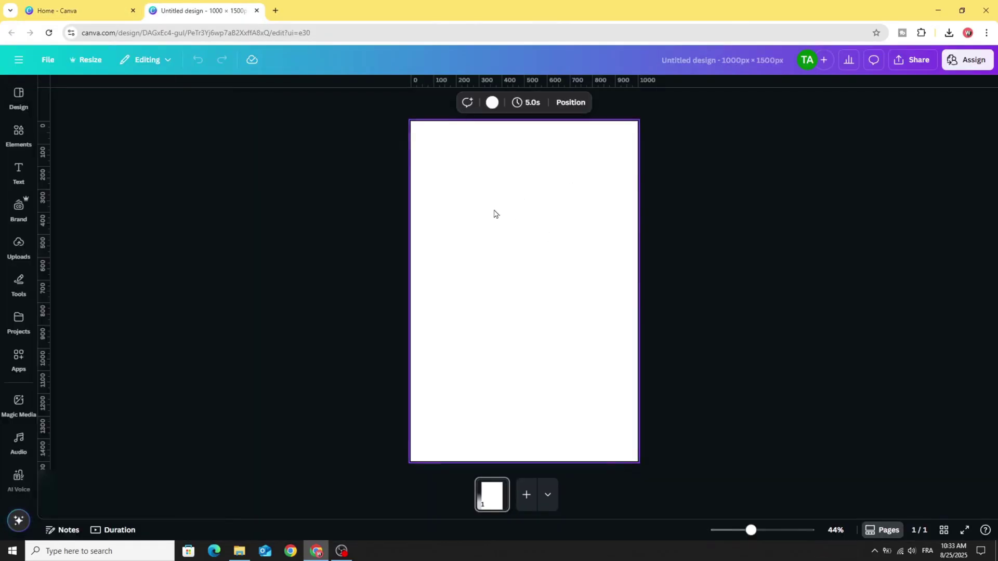
pyautogui.click(492, 104)
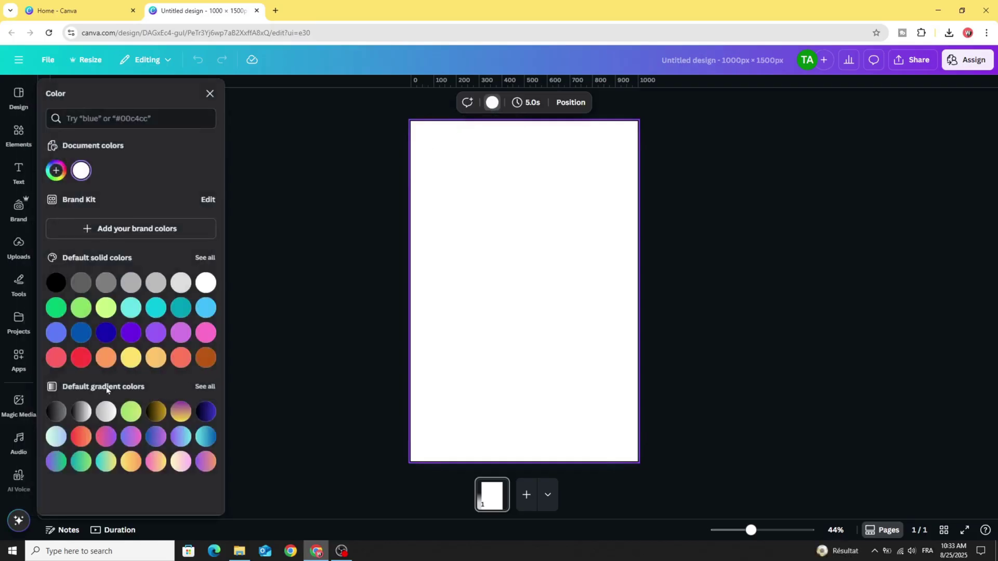
pyautogui.click(81, 436)
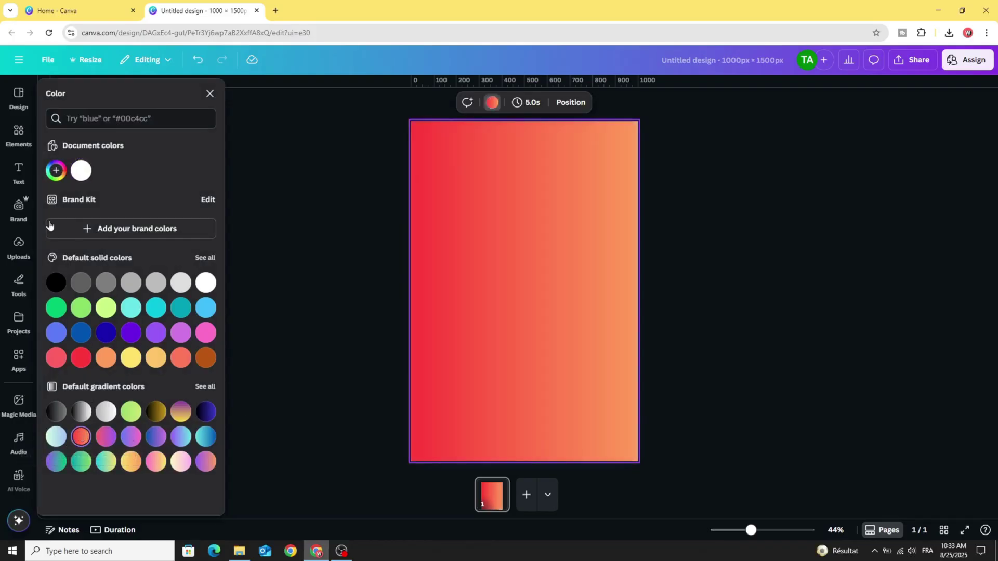
# - Swap the gradient stops so it runs from bright yellow to a deeper red (#FF1515)
pyautogui.click(56, 177)
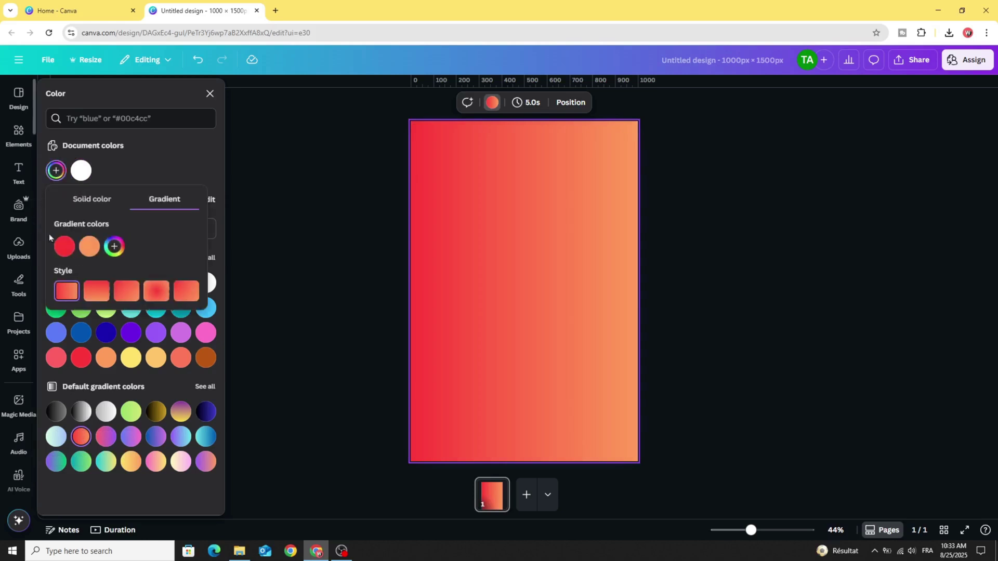
pyautogui.moveTo(61, 252); pyautogui.dragTo(87, 252)
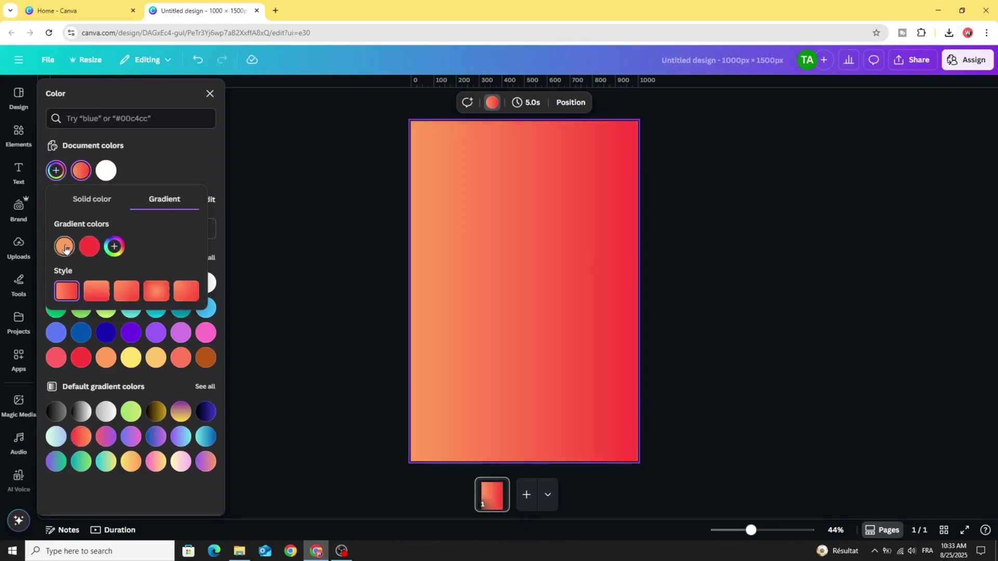
pyautogui.click(64, 247)
pyautogui.click(86, 338)
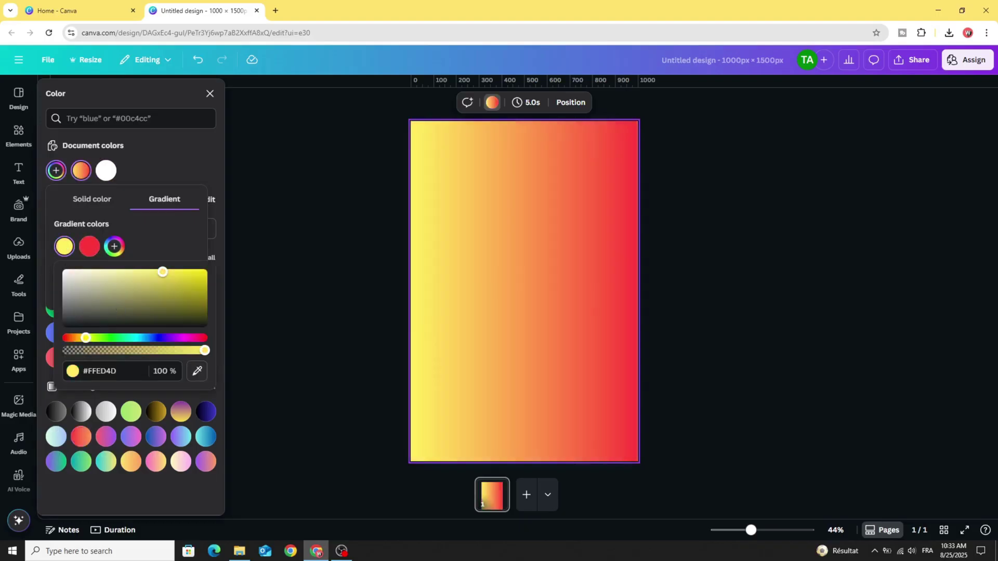
pyautogui.click(205, 271)
pyautogui.click(90, 246)
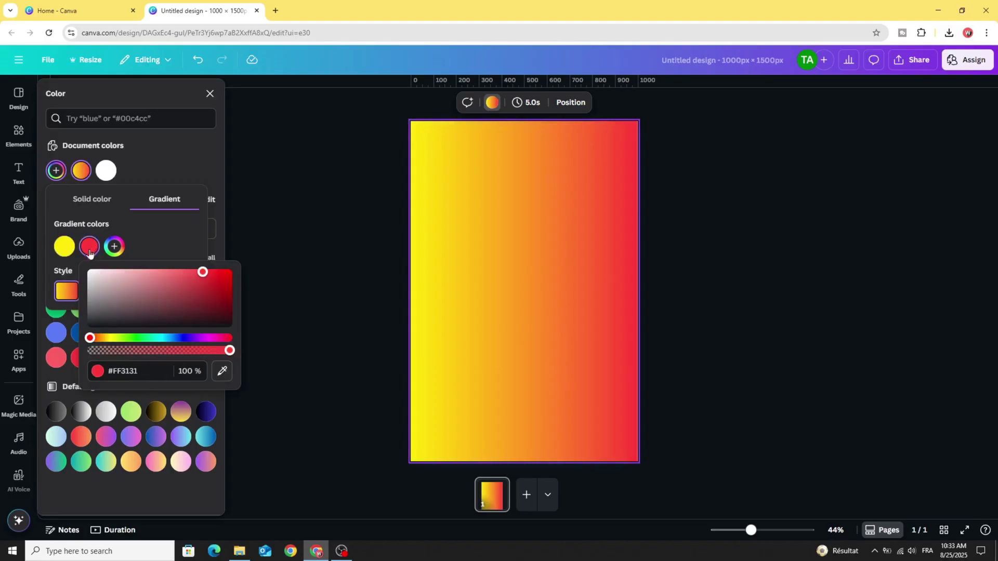
pyautogui.moveTo(196, 276); pyautogui.dragTo(236, 258)
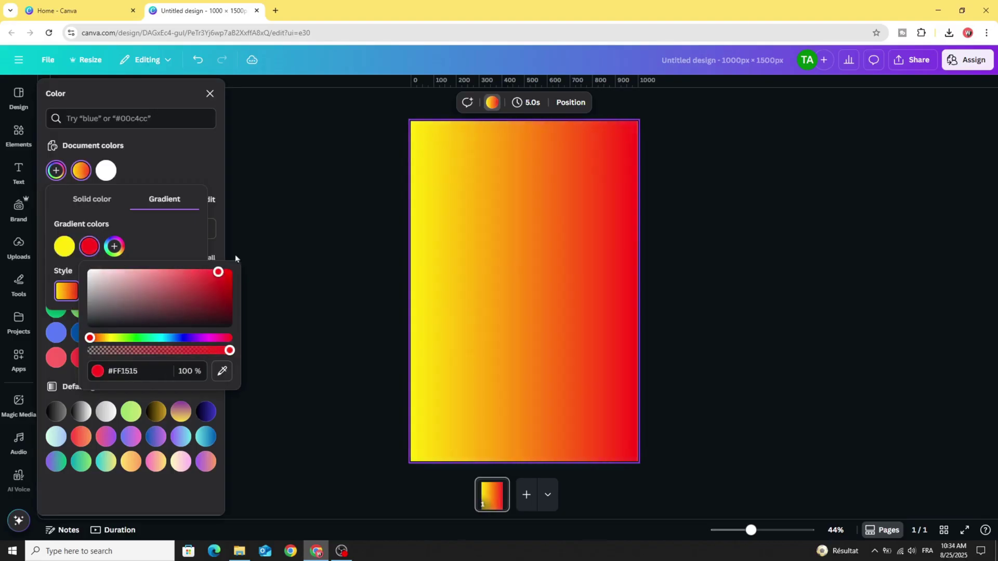
pyautogui.click(296, 235)
pyautogui.click(296, 237)
# - Add a circle shape from Elements, enlarge it to nearly page width and centre it
pyautogui.click(19, 134)
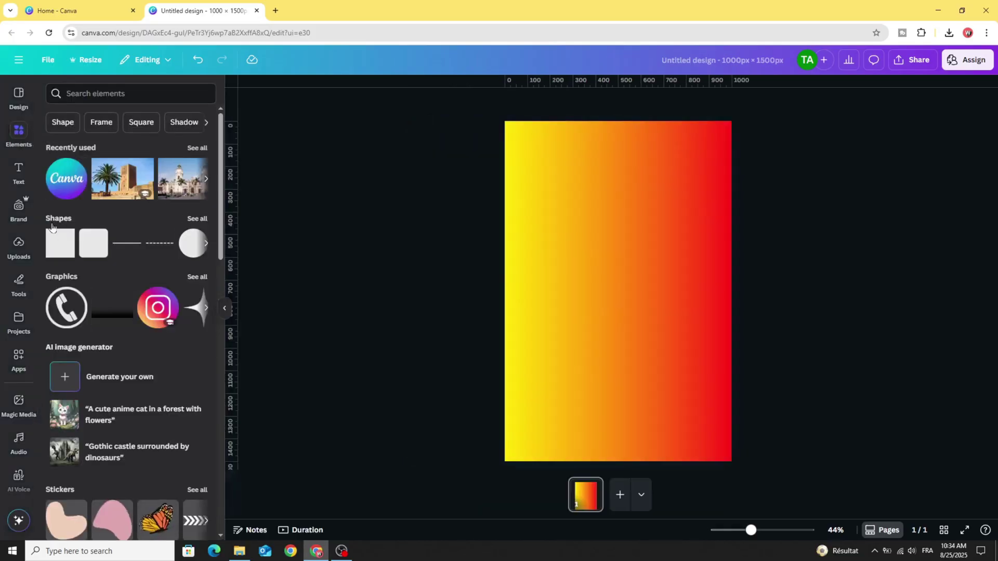
pyautogui.click(187, 245)
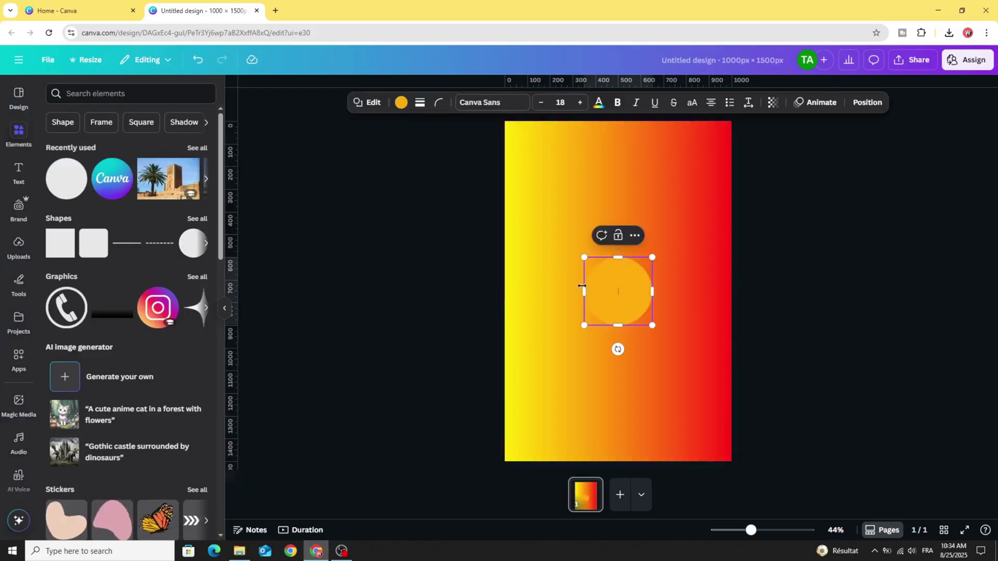
pyautogui.click(551, 301)
pyautogui.click(608, 310)
pyautogui.moveTo(608, 309); pyautogui.dragTo(788, 416)
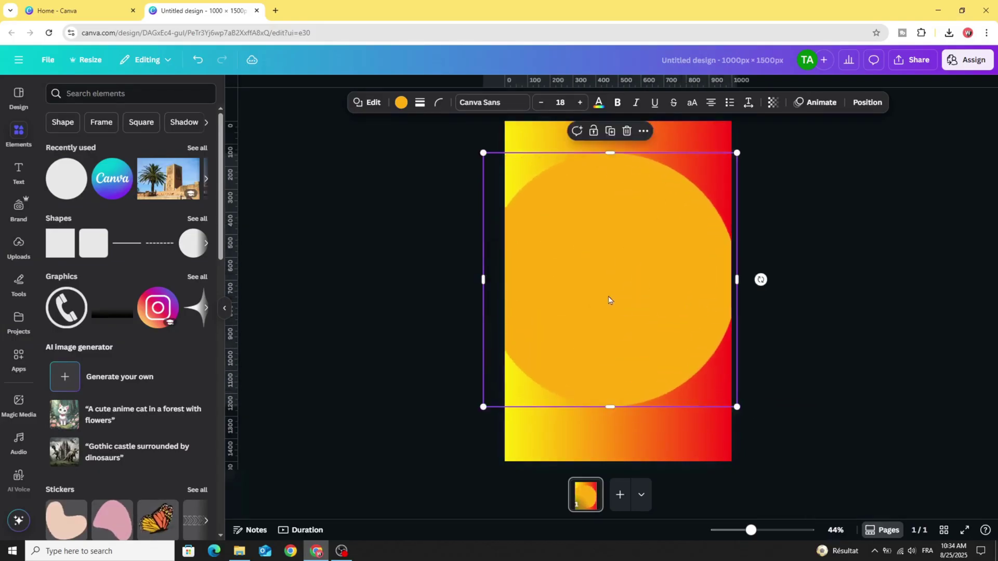
pyautogui.moveTo(608, 301); pyautogui.dragTo(617, 307)
pyautogui.press('Escape')
pyautogui.click(576, 231)
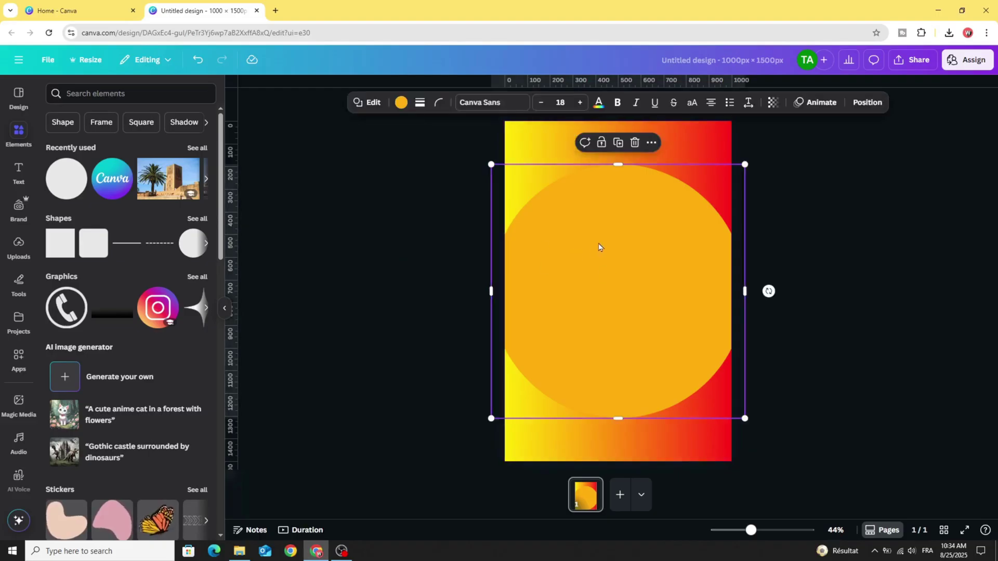
# - Fill the circle with the yellow-red document gradient and rotate it so the colours run diagonally
pyautogui.click(400, 102)
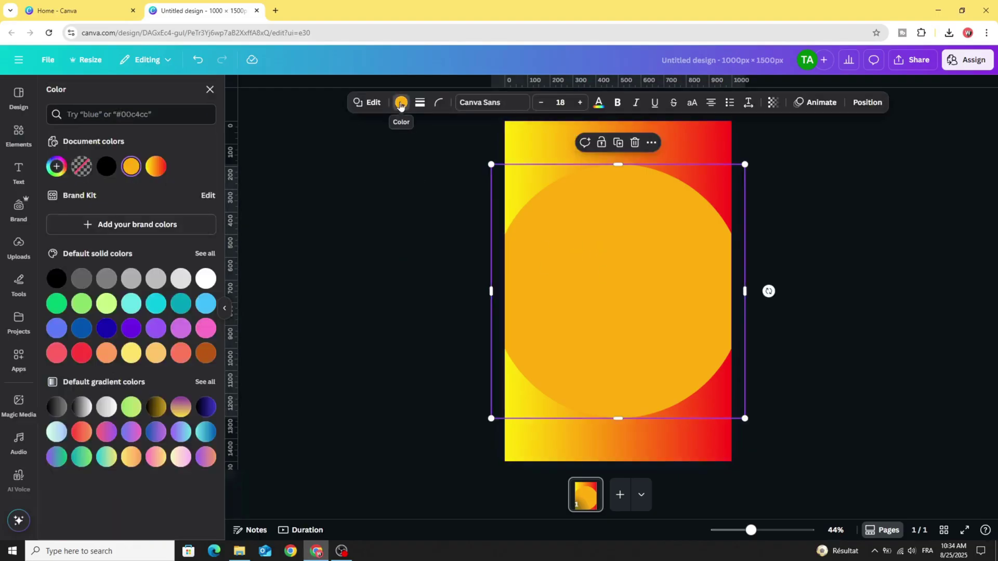
pyautogui.click(156, 167)
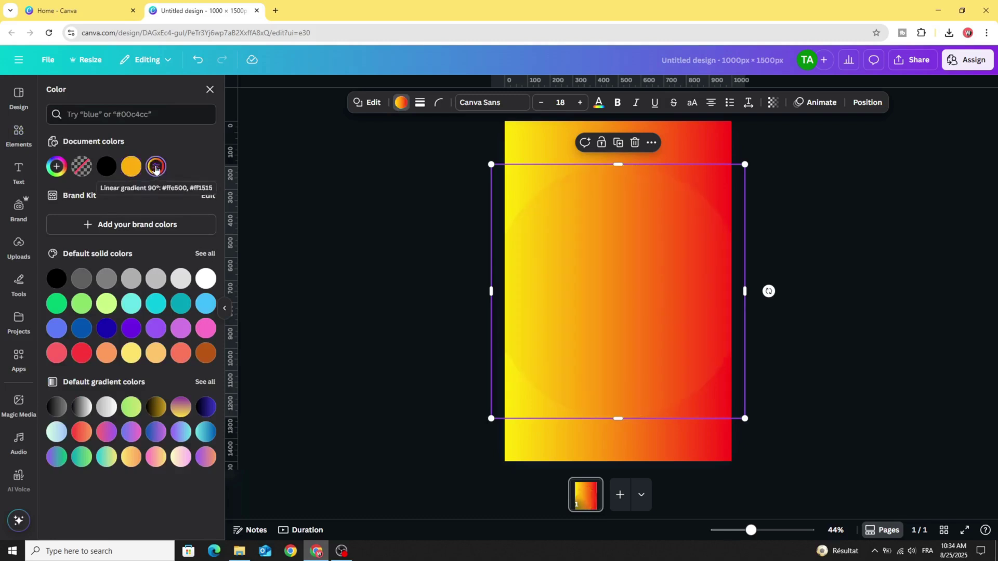
pyautogui.moveTo(768, 291); pyautogui.dragTo(566, 411)
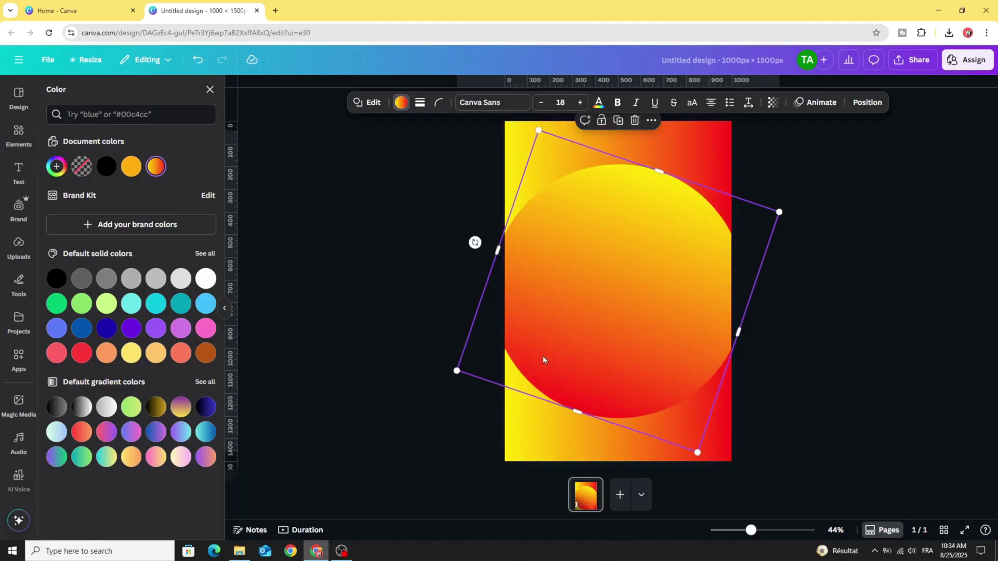
pyautogui.moveTo(475, 244); pyautogui.dragTo(490, 208)
# - Duplicate the circle, shrink the copy, centre it inside the big one and rotate it to reverse its gradient
pyautogui.click(617, 193)
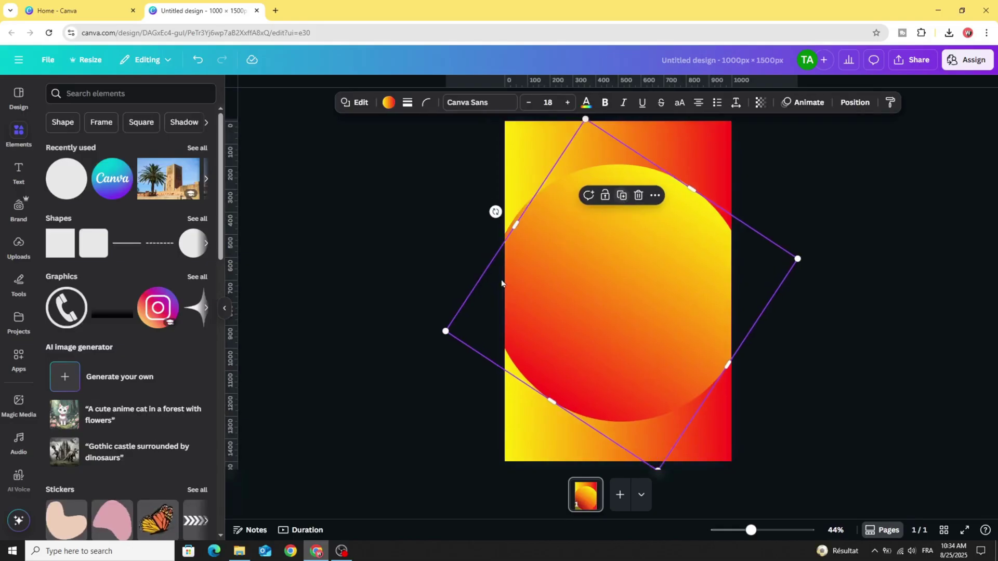
pyautogui.moveTo(445, 330); pyautogui.dragTo(527, 314)
pyautogui.moveTo(653, 309); pyautogui.dragTo(608, 312)
pyautogui.moveTo(517, 225); pyautogui.dragTo(664, 253)
pyautogui.moveTo(724, 233); pyautogui.dragTo(733, 254)
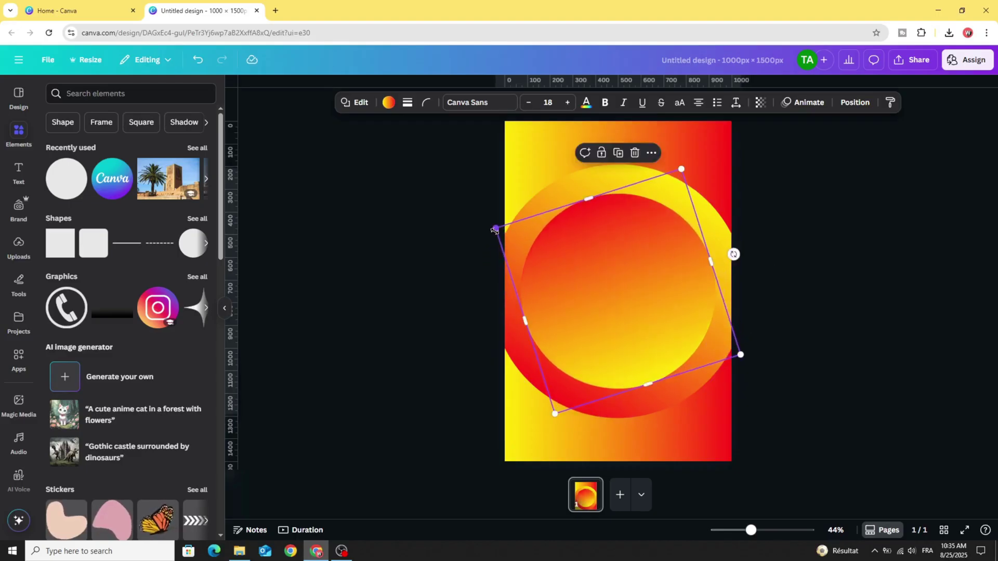
pyautogui.moveTo(494, 229); pyautogui.dragTo(533, 249)
pyautogui.moveTo(626, 308); pyautogui.dragTo(607, 299)
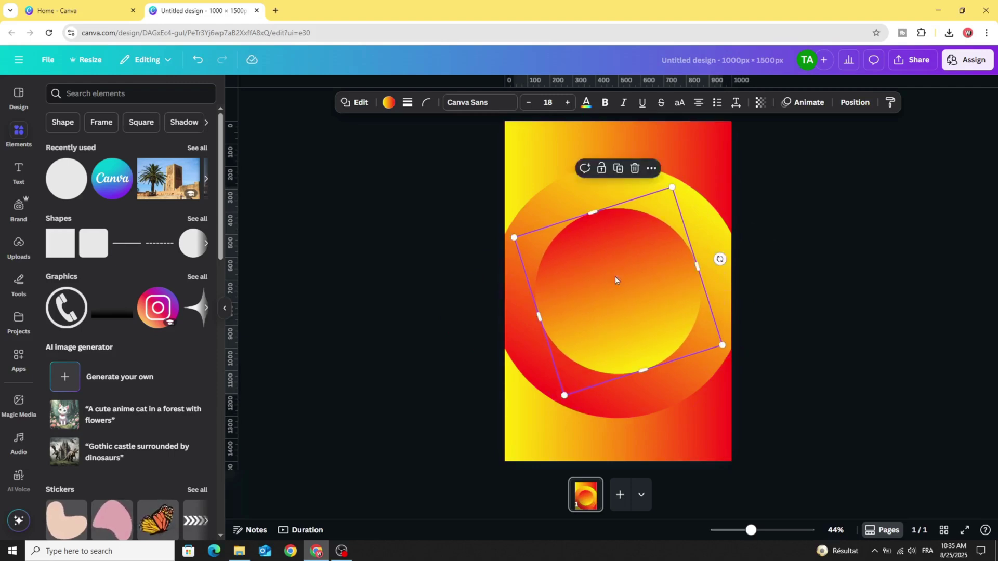
pyautogui.moveTo(720, 258); pyautogui.dragTo(730, 271)
pyautogui.click(842, 257)
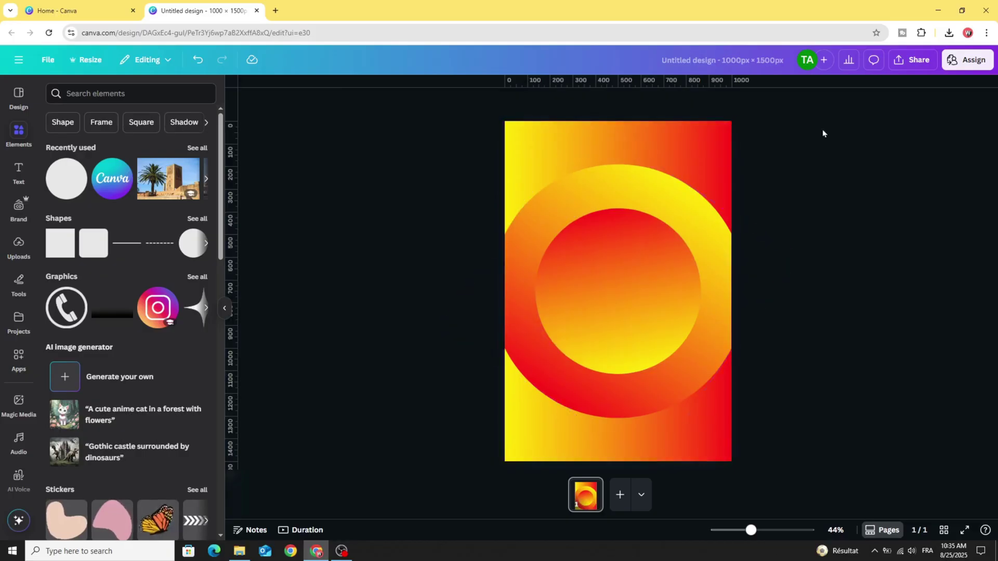
# - Download the design as a 1000 × 1500 px PNG, then select all the circle shapes
pyautogui.click(917, 70)
pyautogui.click(810, 274)
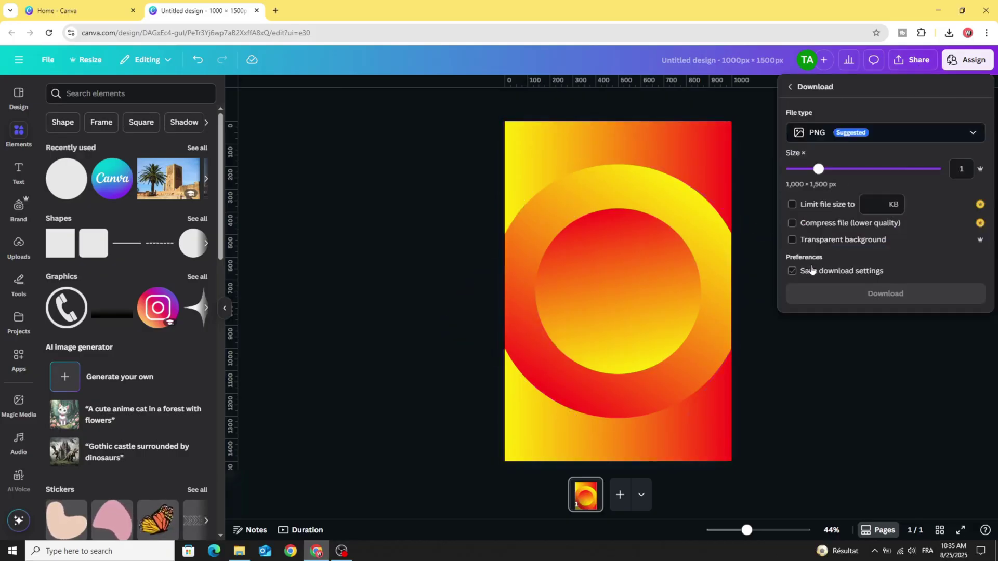
pyautogui.click(896, 300)
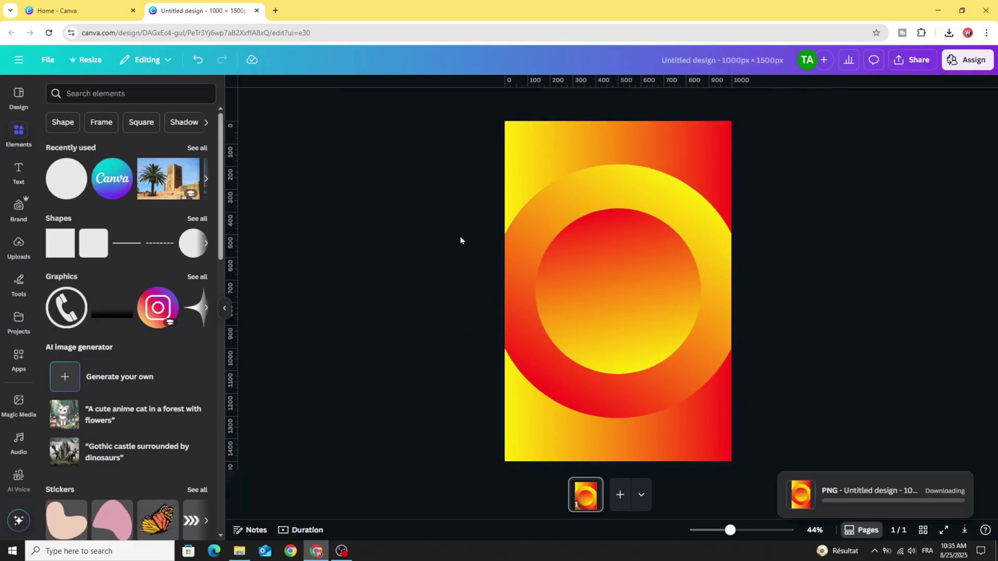
pyautogui.moveTo(440, 148); pyautogui.dragTo(811, 433)
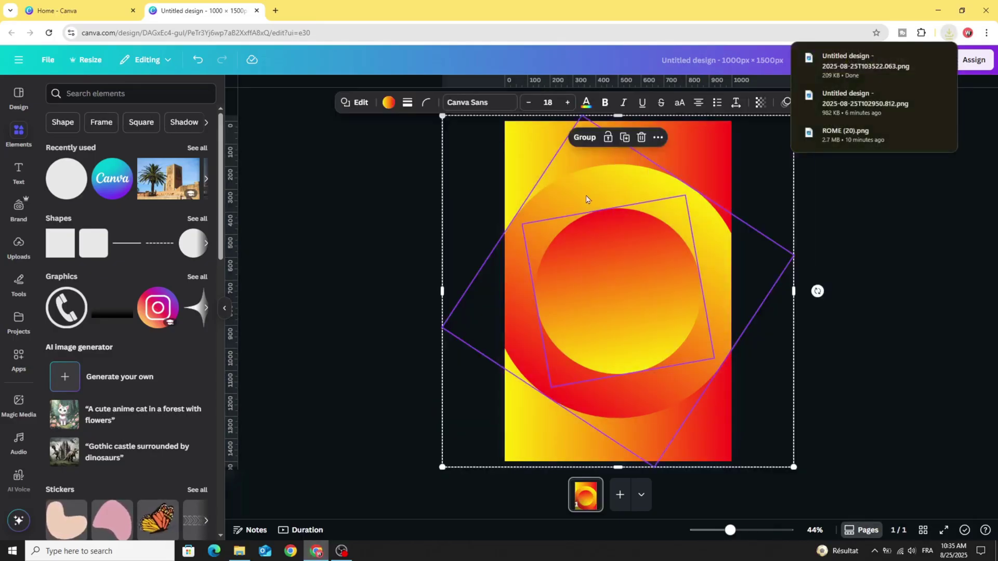
# - Delete the circle shapes and drop the downloaded circles PNG onto the page as an image
pyautogui.click(643, 137)
pyautogui.click(610, 210)
pyautogui.click(948, 33)
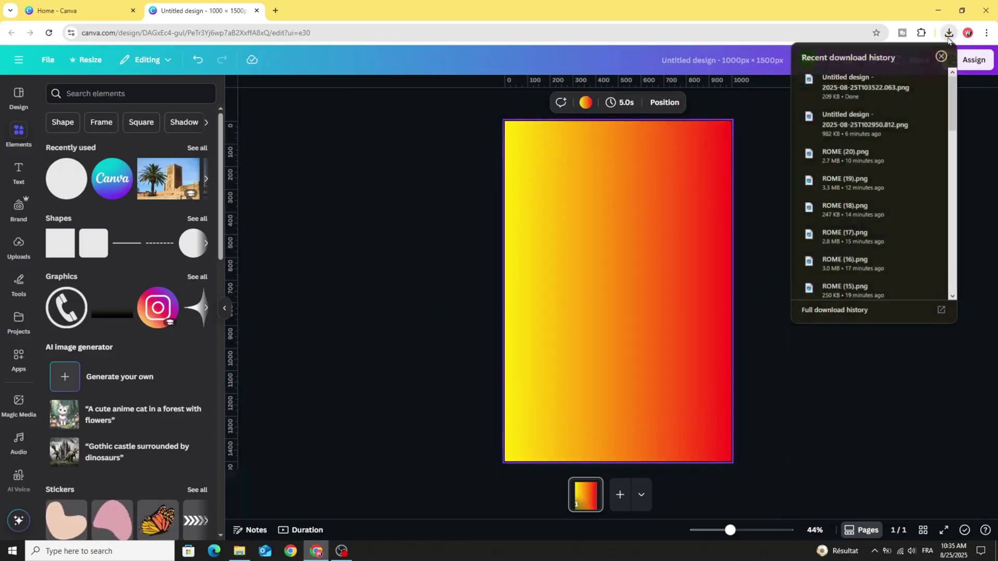
pyautogui.moveTo(865, 87); pyautogui.dragTo(609, 255)
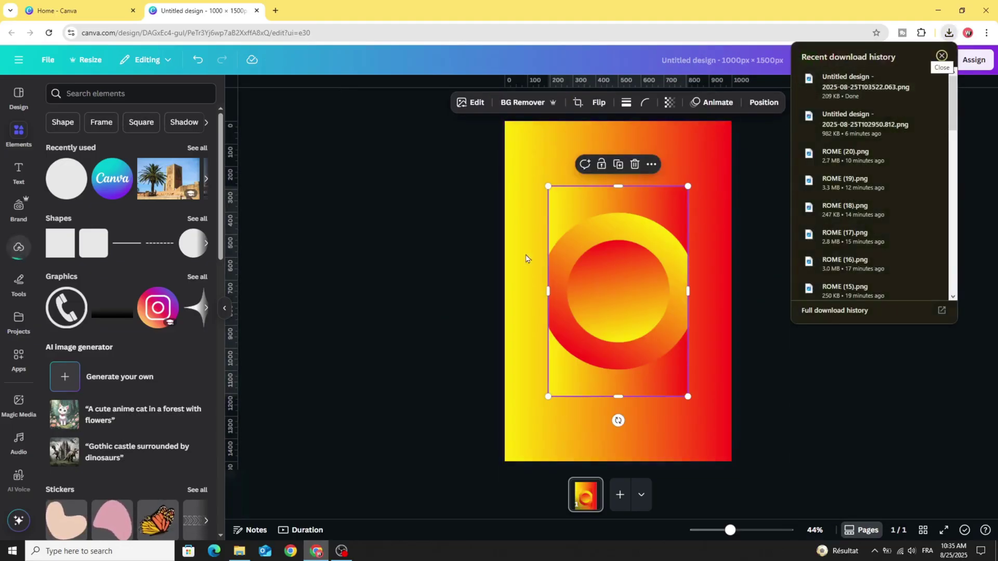
pyautogui.click(20, 250)
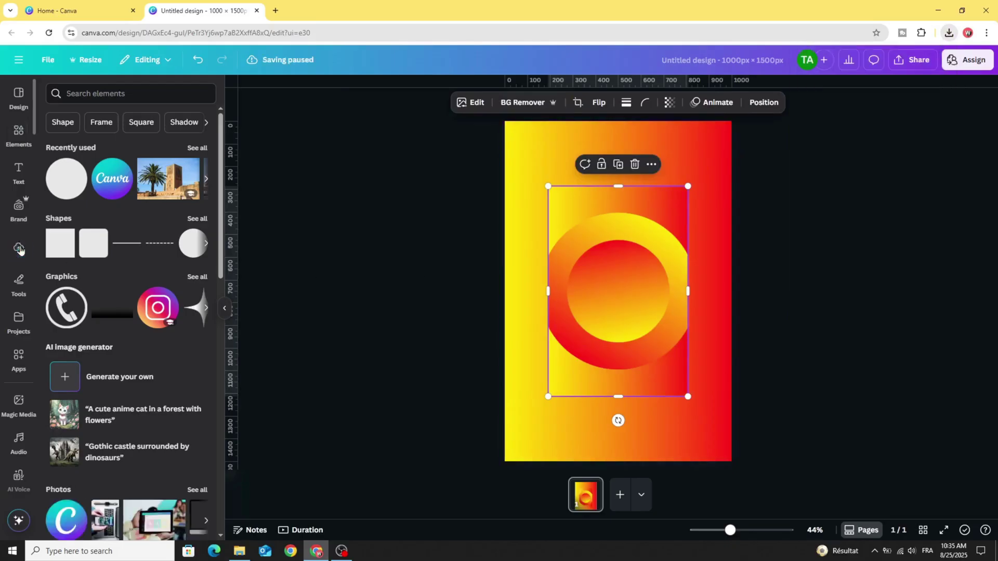
pyautogui.click(20, 250)
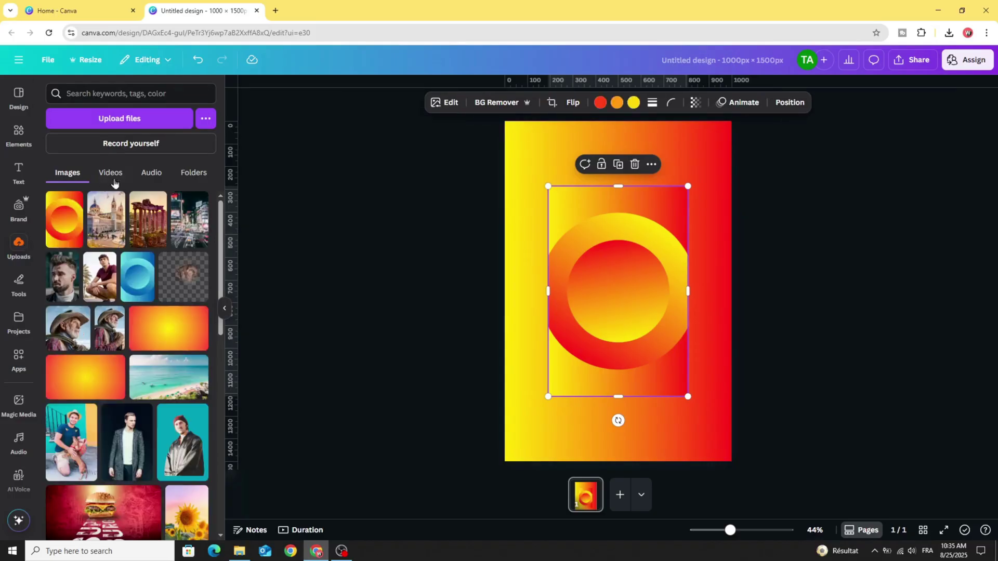
# - Add the cathedral photo on the right half and shift the circle image to the left
pyautogui.click(102, 228)
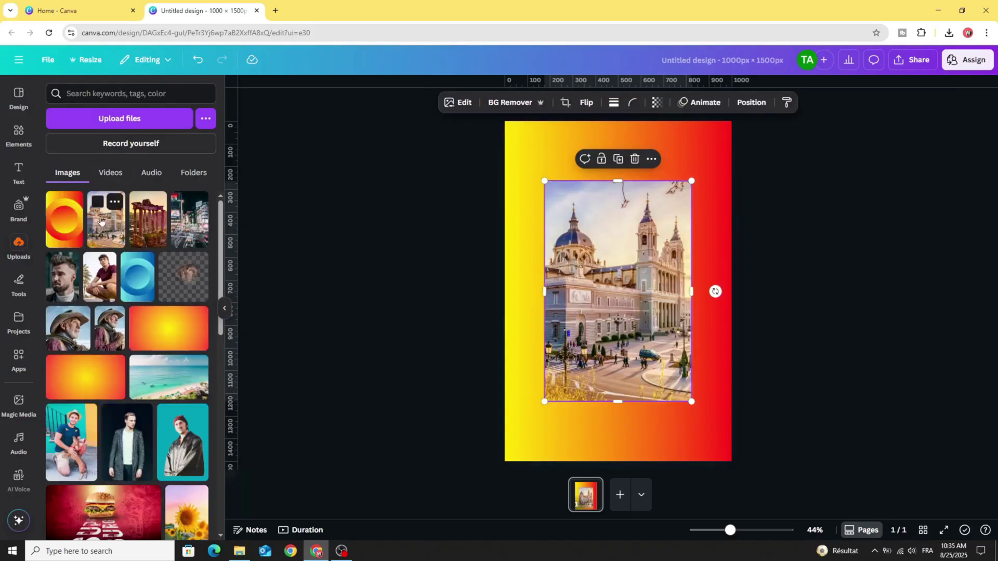
pyautogui.moveTo(559, 288); pyautogui.dragTo(520, 286)
pyautogui.click(681, 279)
pyautogui.moveTo(681, 279); pyautogui.dragTo(665, 284)
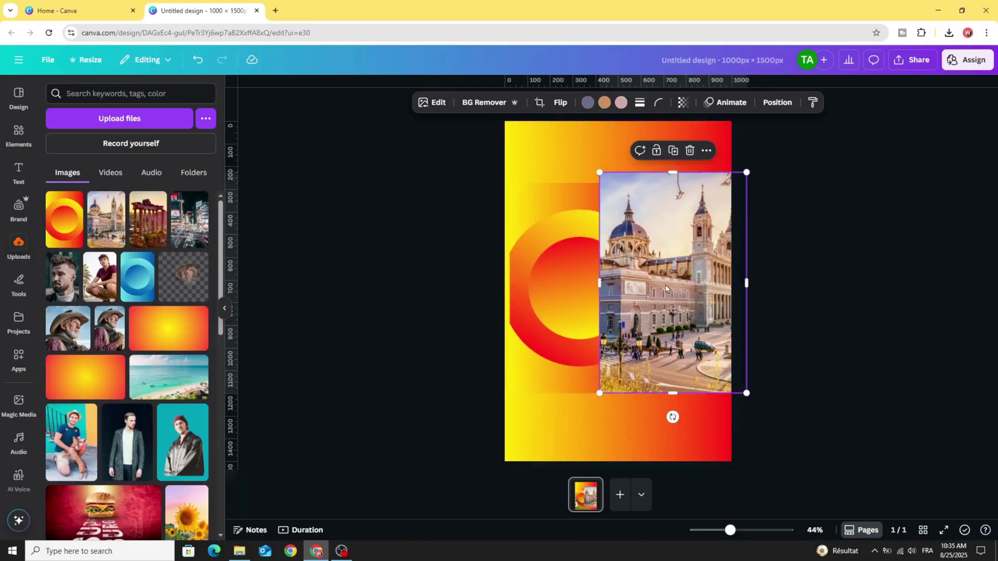
pyautogui.click(566, 271)
pyautogui.click(671, 256)
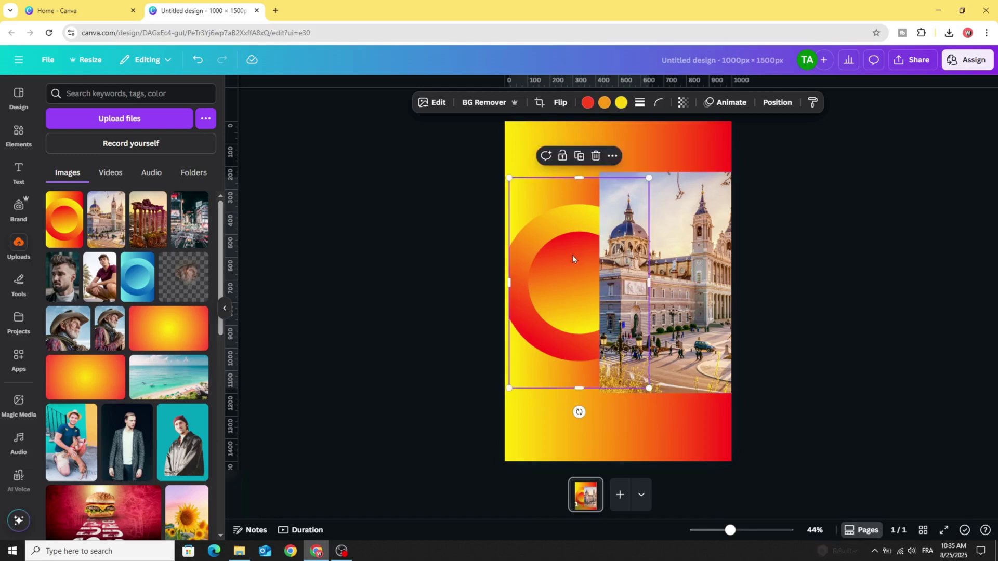
pyautogui.moveTo(573, 258); pyautogui.dragTo(550, 274)
# - Nudge the cathedral photo, then search Apps for 'blend' and open Blend Image
pyautogui.moveTo(682, 260)
pyautogui.mouseDown()
pyautogui.moveTo(673, 268)
pyautogui.moveTo(683, 263)
pyautogui.mouseUp()
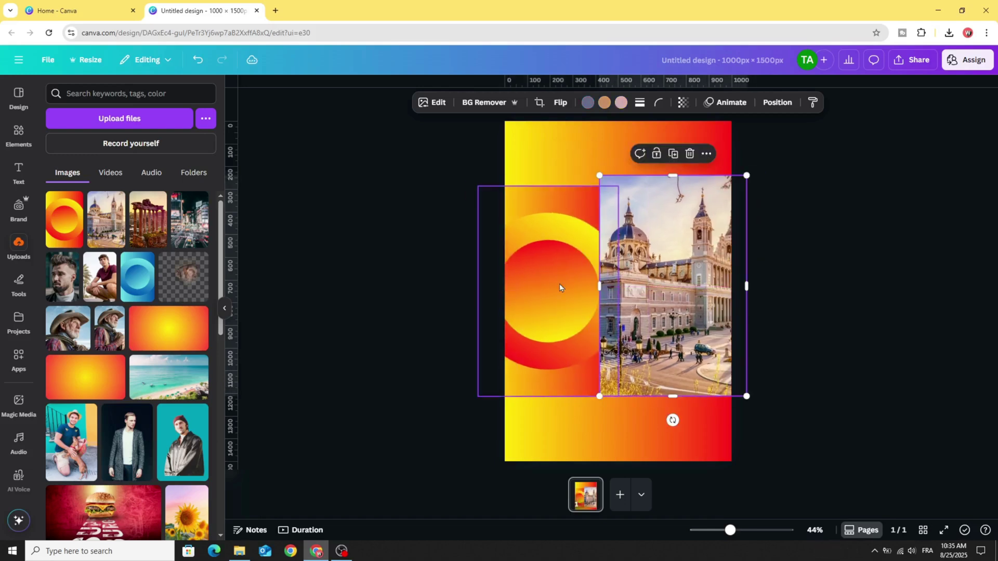
pyautogui.click(19, 358)
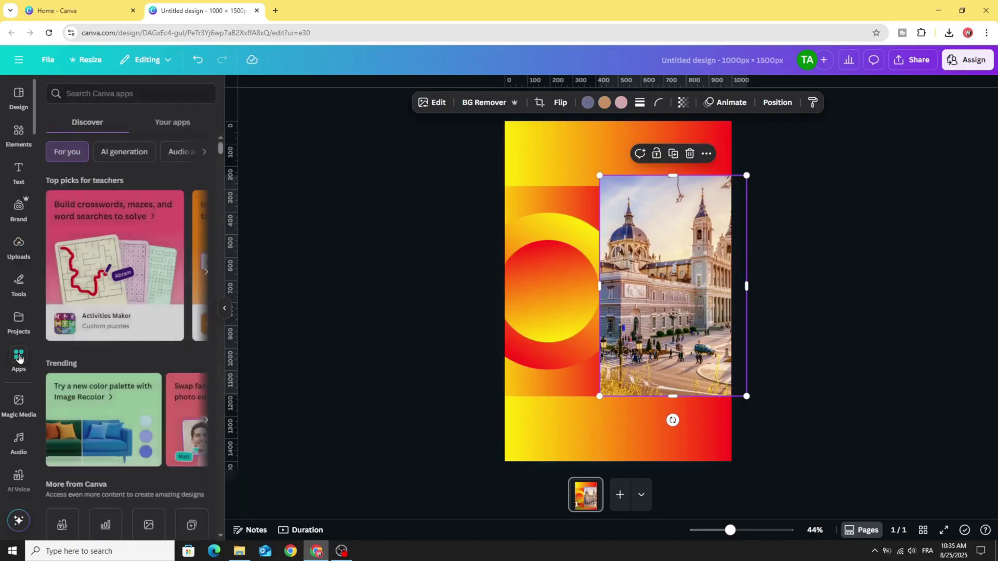
pyautogui.click(88, 89)
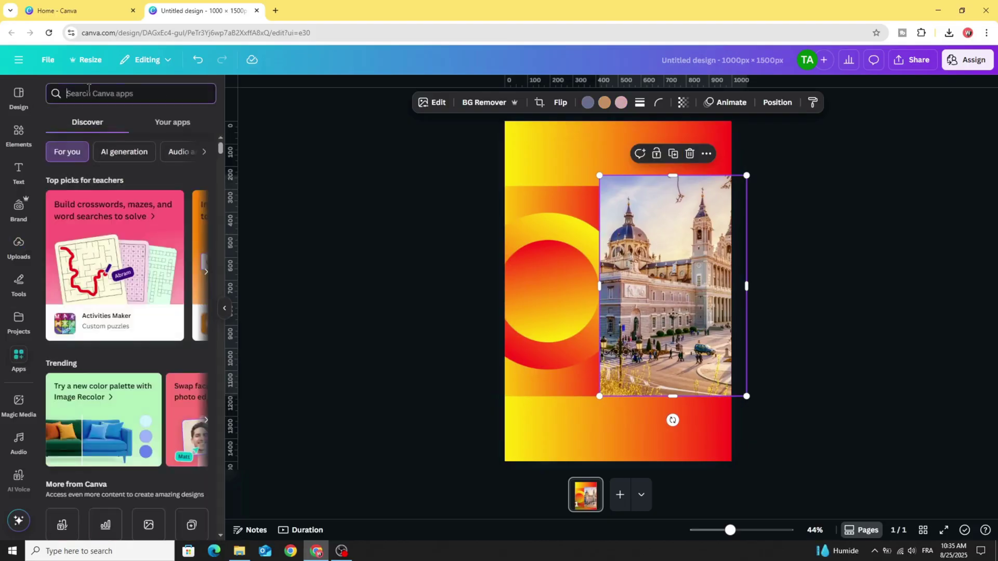
pyautogui.write('blend')
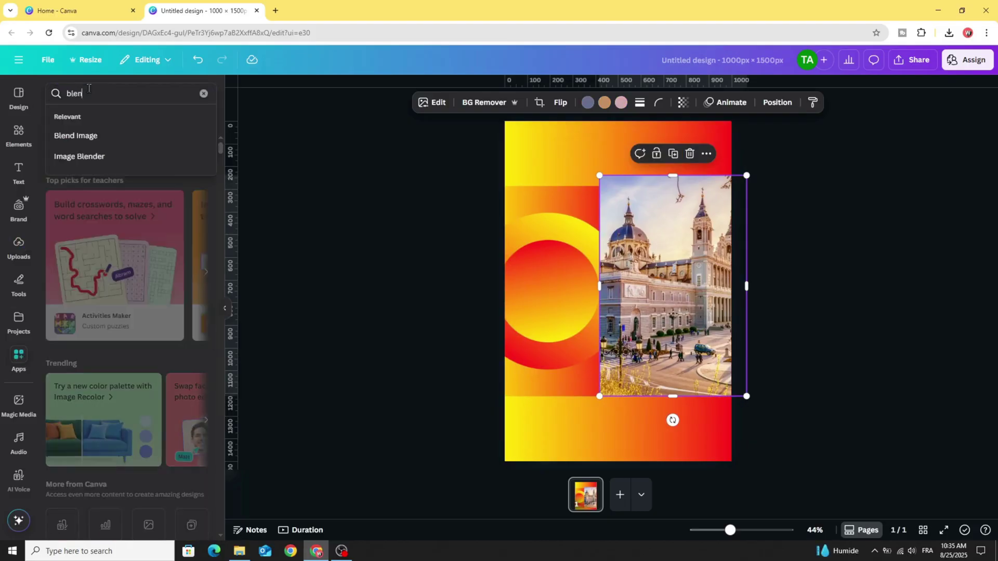
pyautogui.click(109, 136)
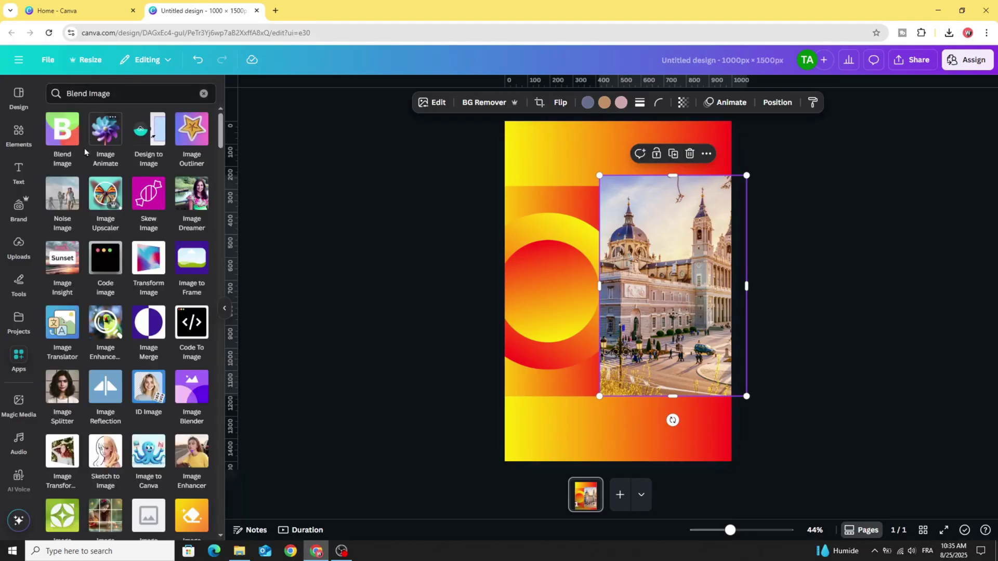
pyautogui.click(59, 136)
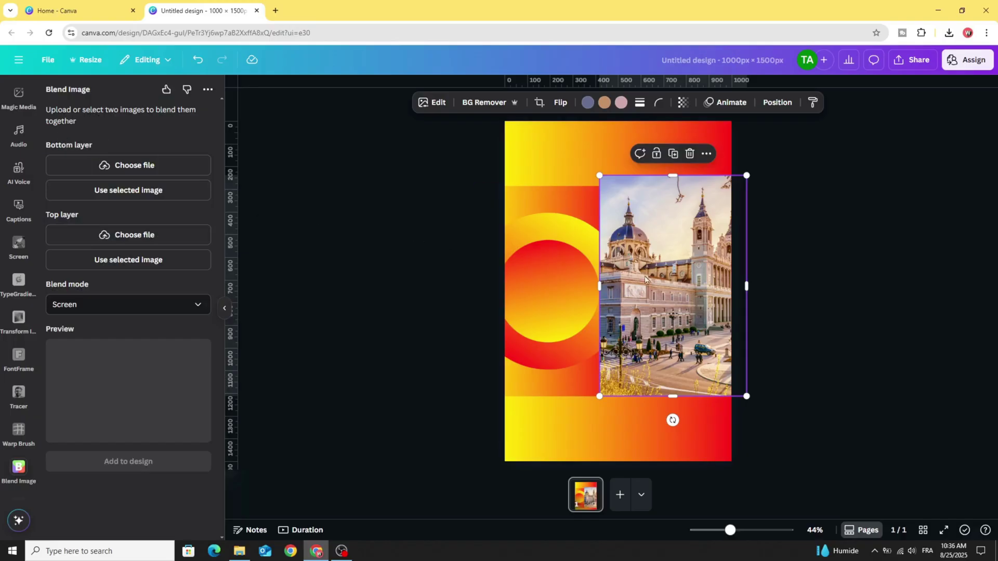
# - Blend the cathedral photo (top) over the circle image (bottom) in Overlay mode and add it
pyautogui.moveTo(644, 279)
pyautogui.mouseDown()
pyautogui.moveTo(646, 288)
pyautogui.moveTo(629, 286)
pyautogui.moveTo(663, 285)
pyautogui.mouseUp()
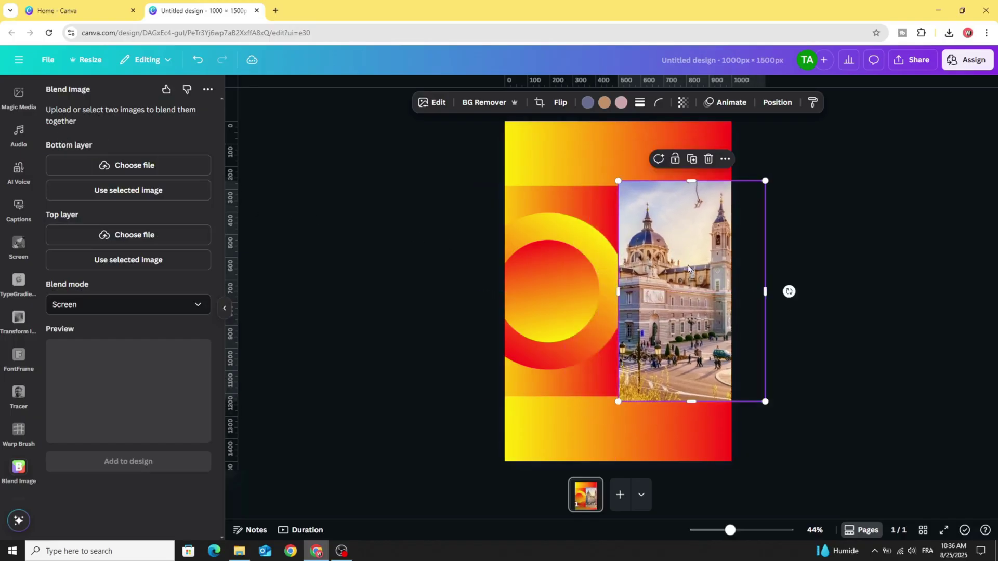
pyautogui.click(140, 262)
pyautogui.moveTo(520, 261); pyautogui.dragTo(561, 192)
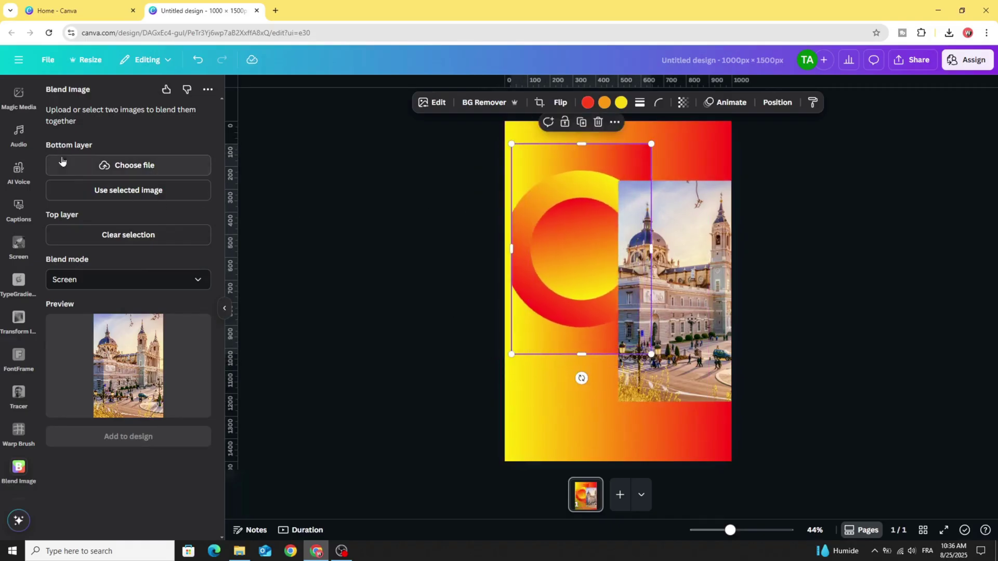
pyautogui.click(150, 191)
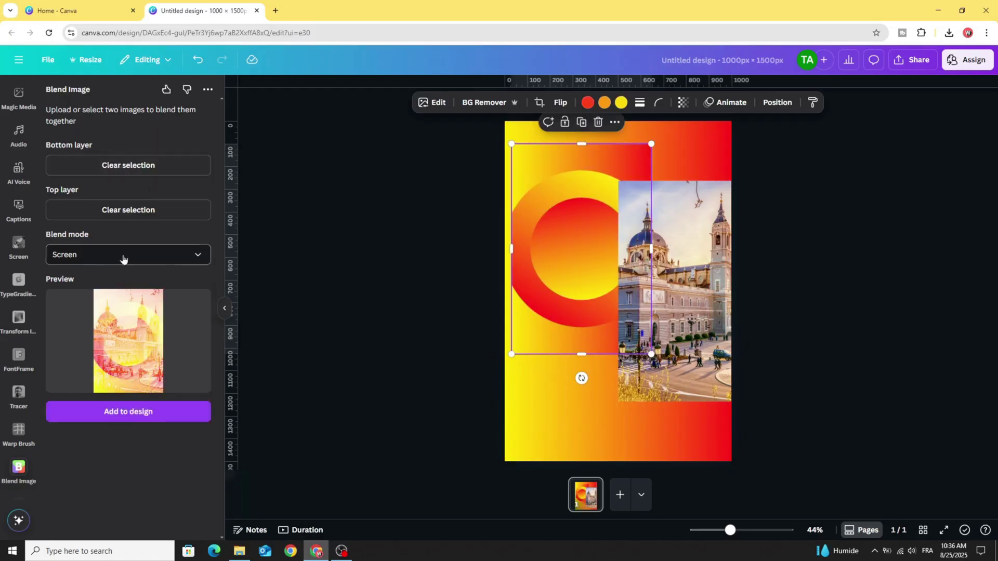
pyautogui.click(185, 260)
pyautogui.scroll(2, 138, 318)
pyautogui.scroll(-3, 138, 328)
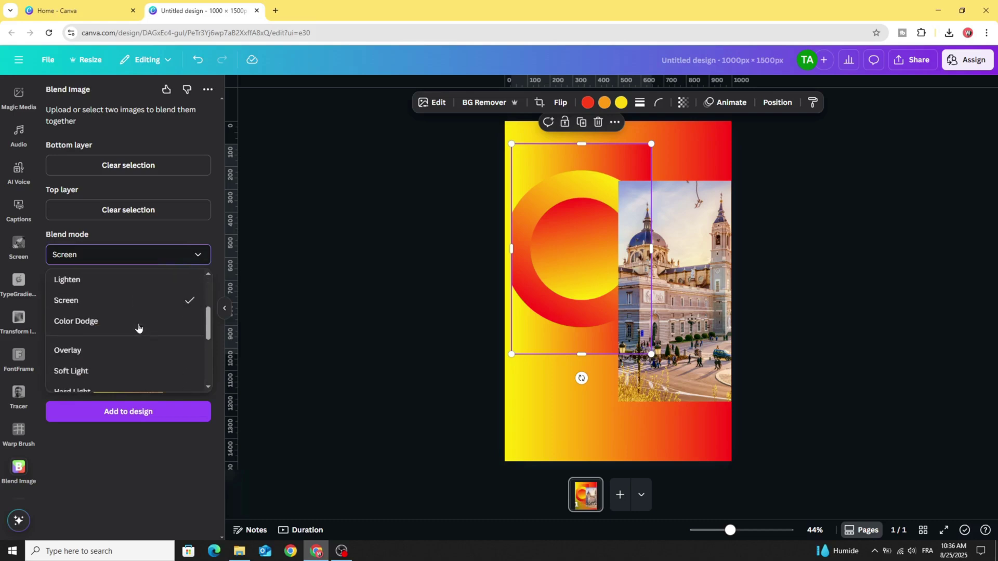
pyautogui.click(89, 304)
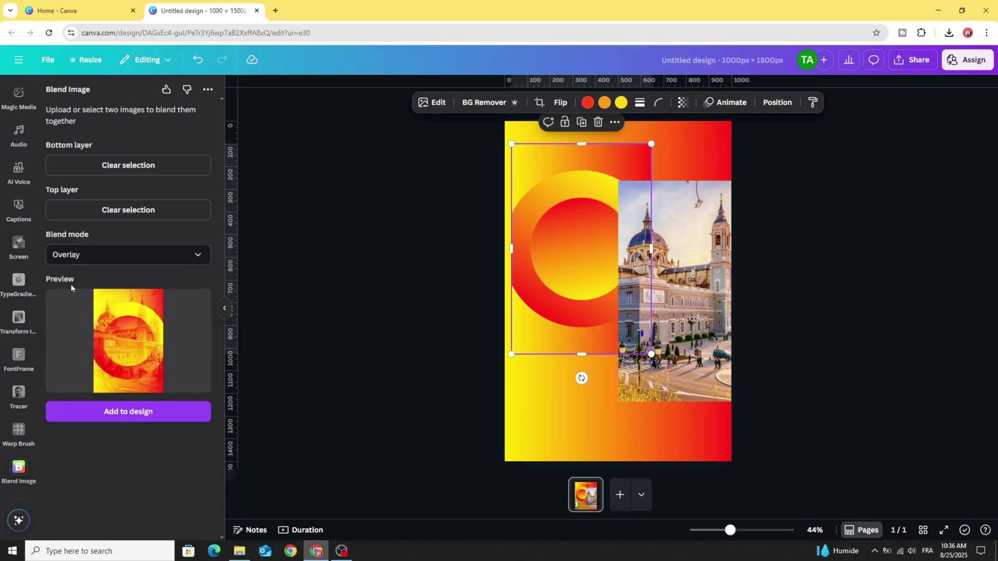
pyautogui.click(144, 412)
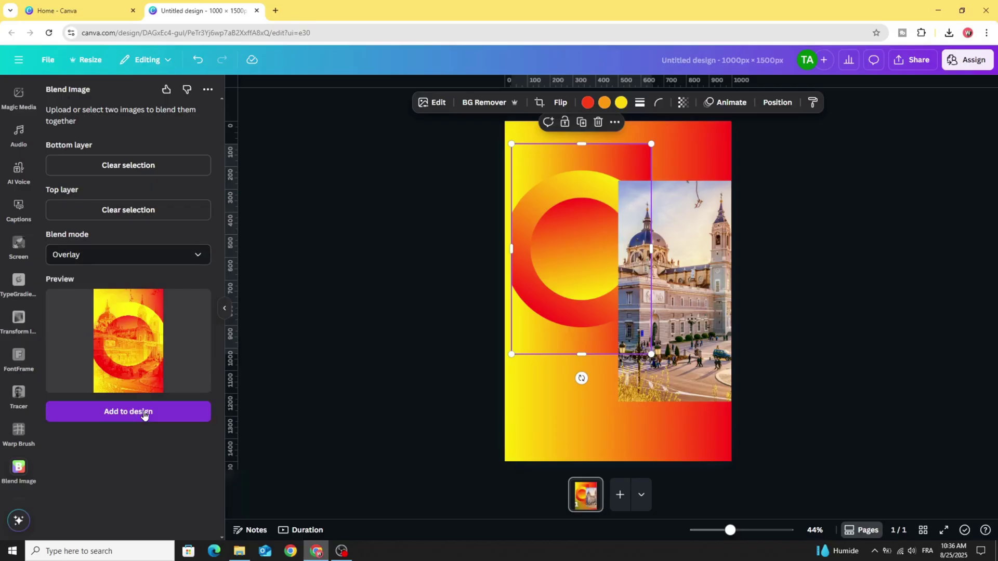
# - Move the blended image to the top-left and enlarge it to 945 × 1418 over the page
pyautogui.moveTo(620, 301); pyautogui.dragTo(550, 231)
pyautogui.moveTo(596, 262); pyautogui.dragTo(734, 462)
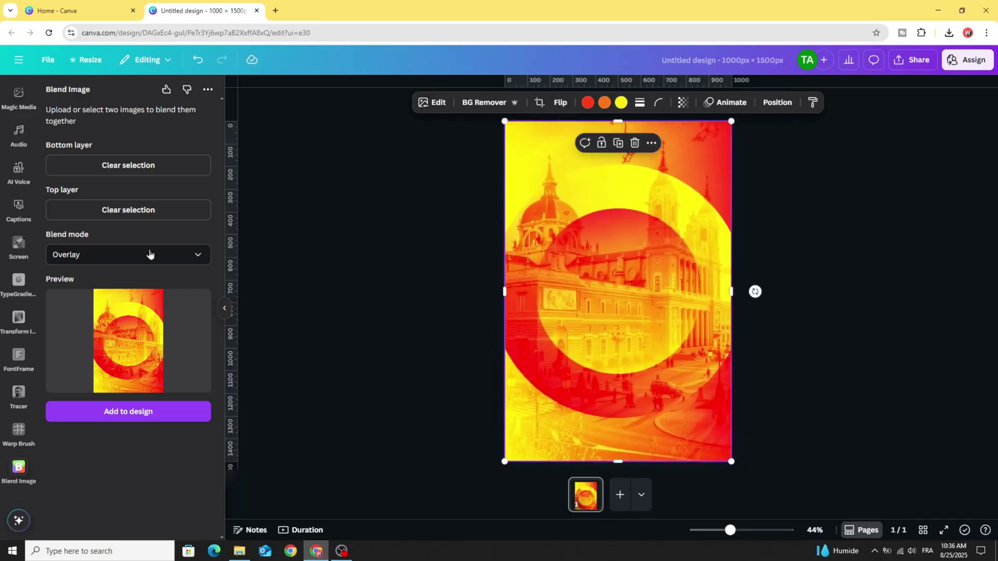
pyautogui.scroll(5, 19, 281)
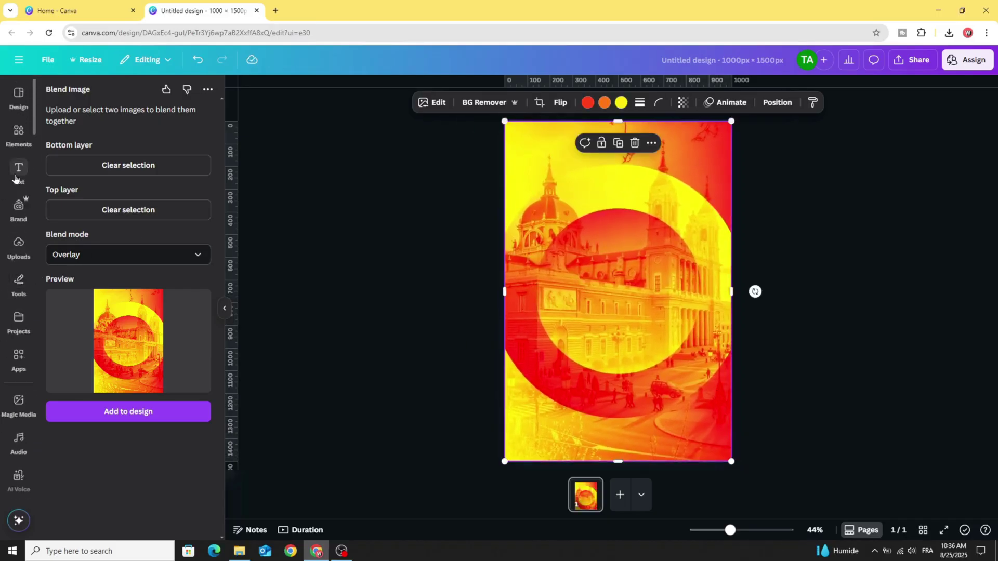
# - Add a 'TRAVEL TO' heading and set its font to Glacial Indifference
pyautogui.click(17, 177)
pyautogui.click(109, 251)
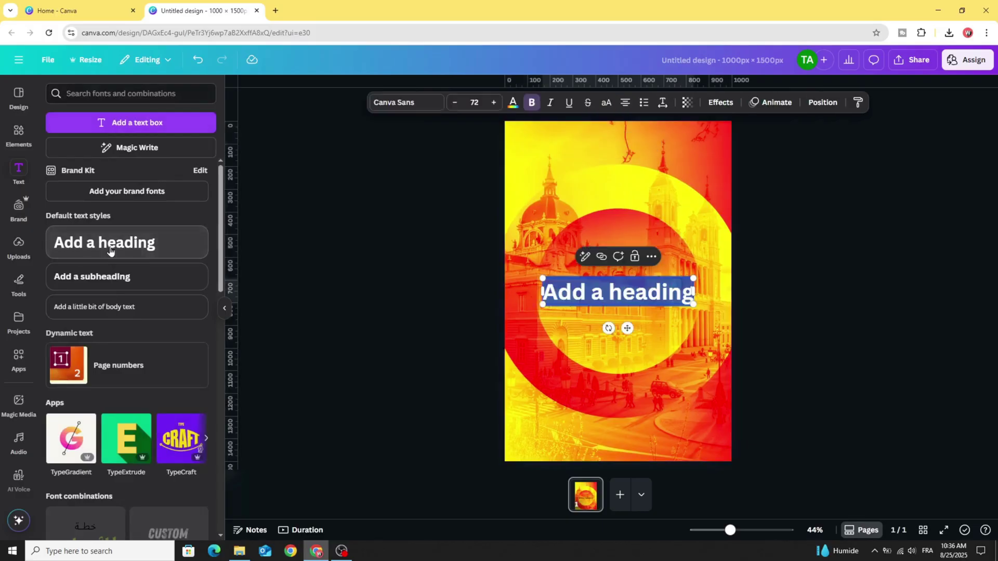
pyautogui.write('TRA')
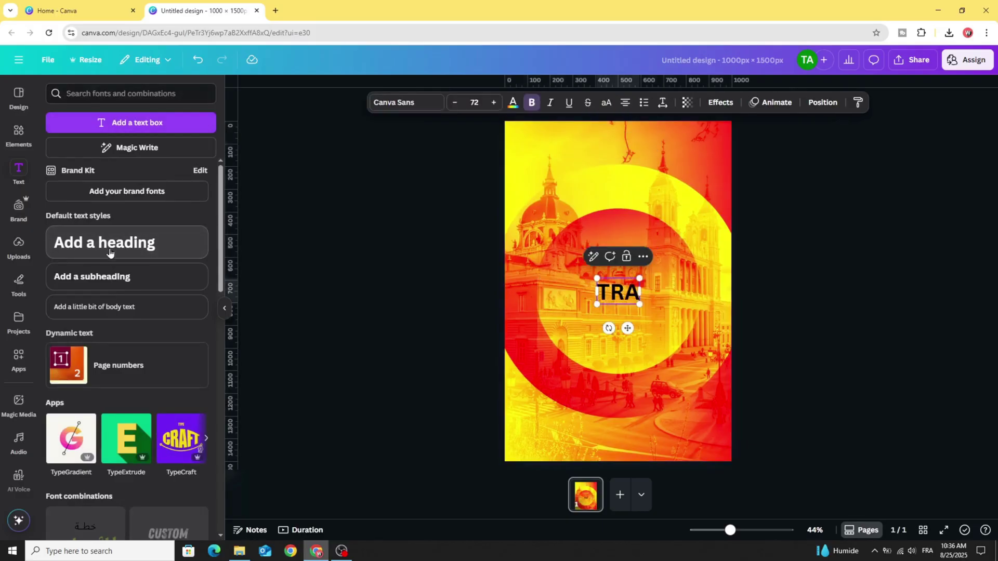
pyautogui.write('VEL TO')
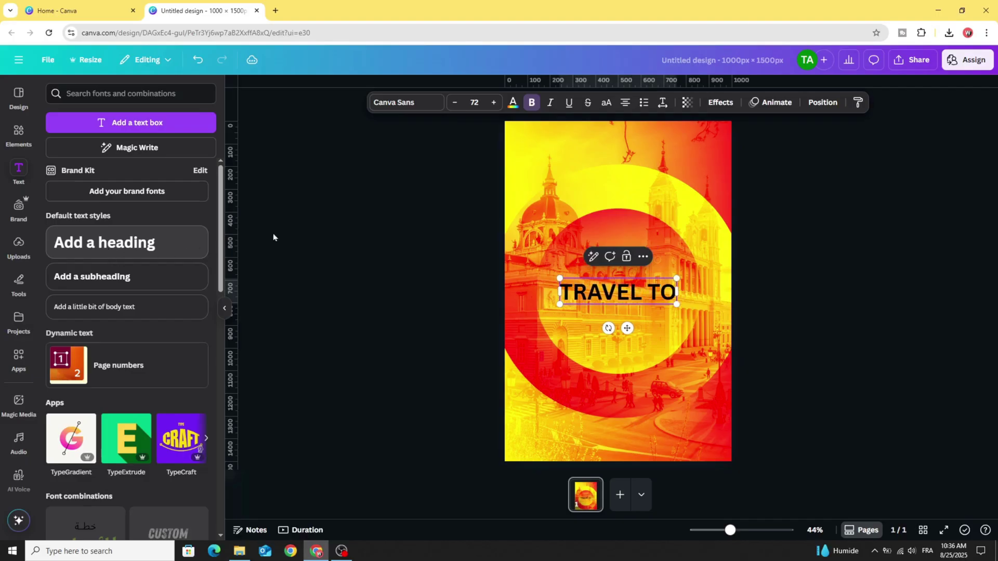
pyautogui.click(401, 105)
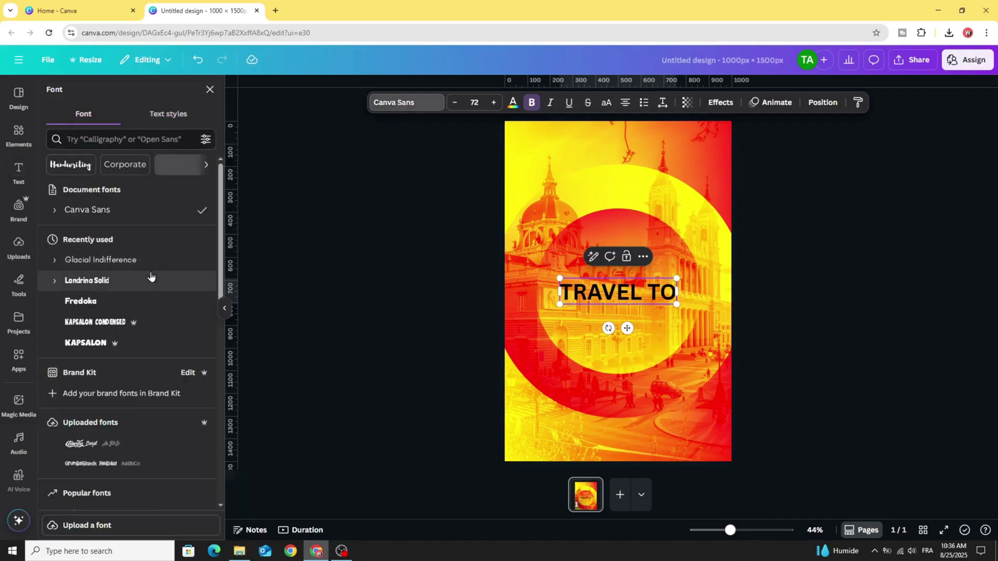
pyautogui.click(115, 144)
pyautogui.write('GL')
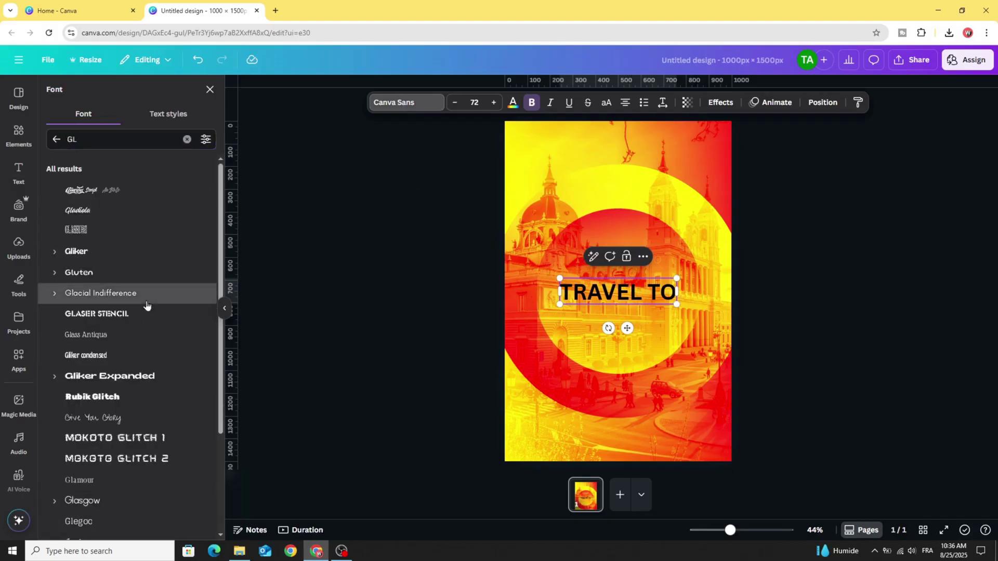
pyautogui.click(146, 306)
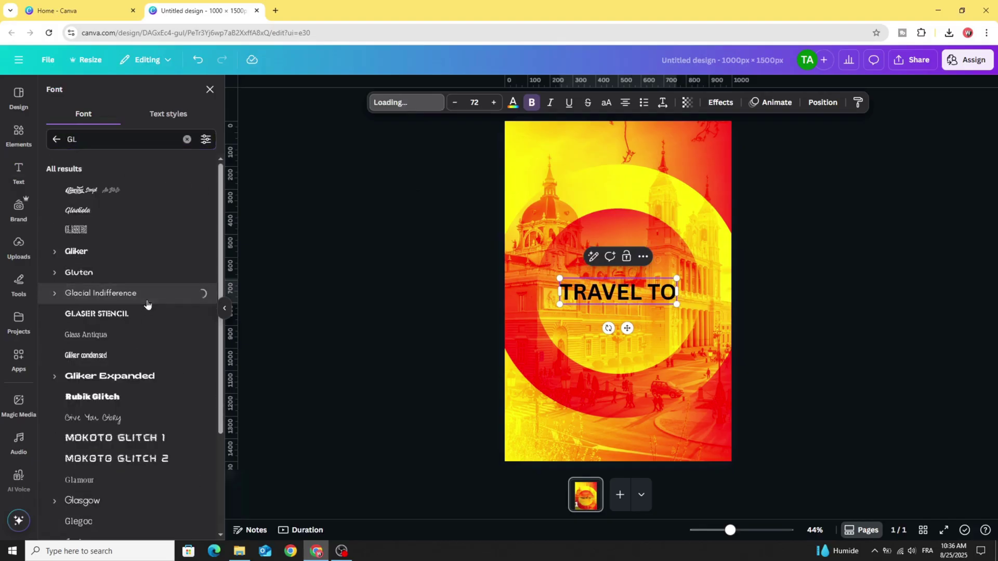
# - Make the TRAVEL TO text white and nudge it slightly higher on the poster
pyautogui.click(513, 103)
pyautogui.click(209, 388)
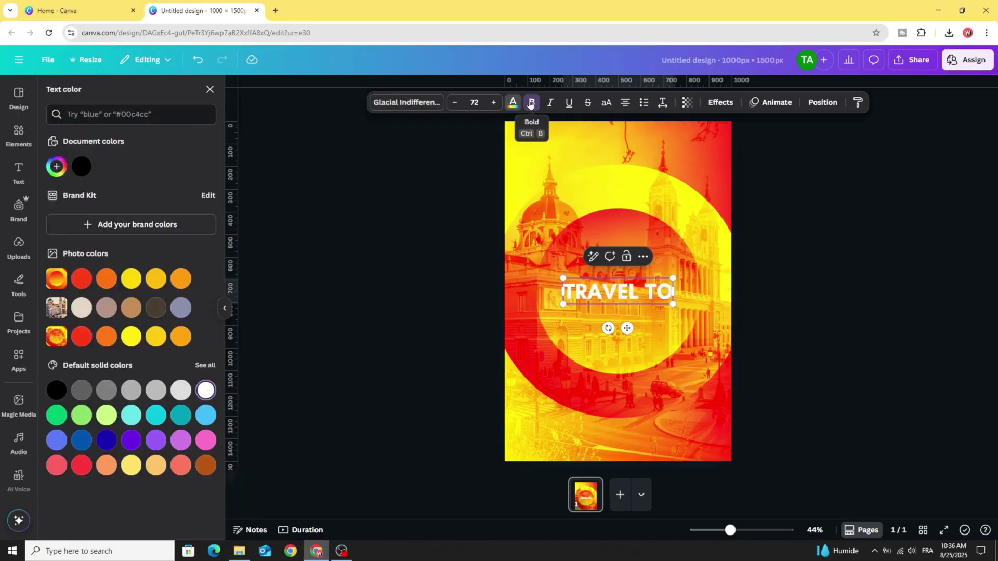
pyautogui.click(465, 211)
pyautogui.click(596, 295)
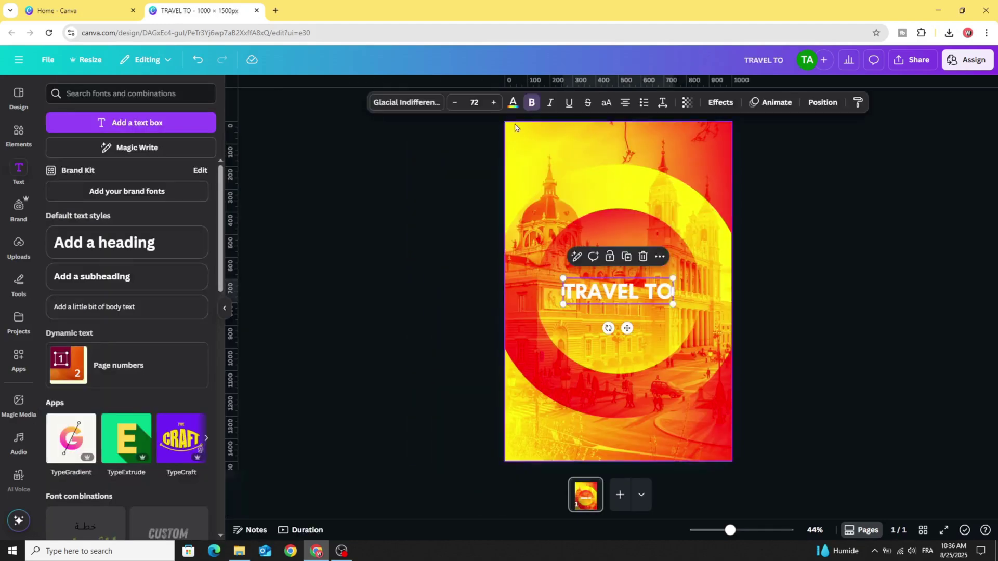
pyautogui.click(589, 283)
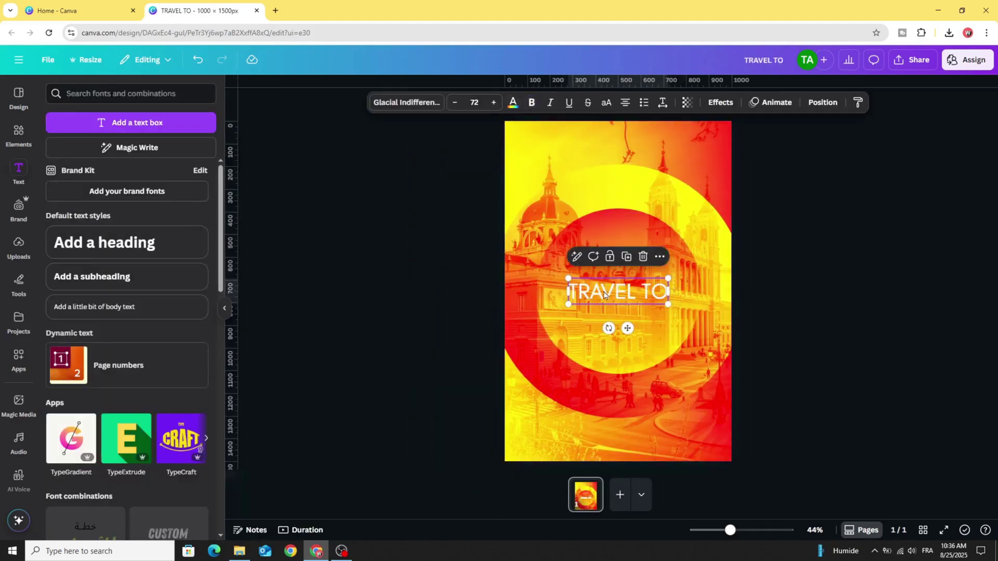
pyautogui.moveTo(604, 296); pyautogui.dragTo(606, 275)
# - Duplicate TRAVEL TO, retype the copy as MADRID, and enlarge it to about 142
pyautogui.click(625, 236)
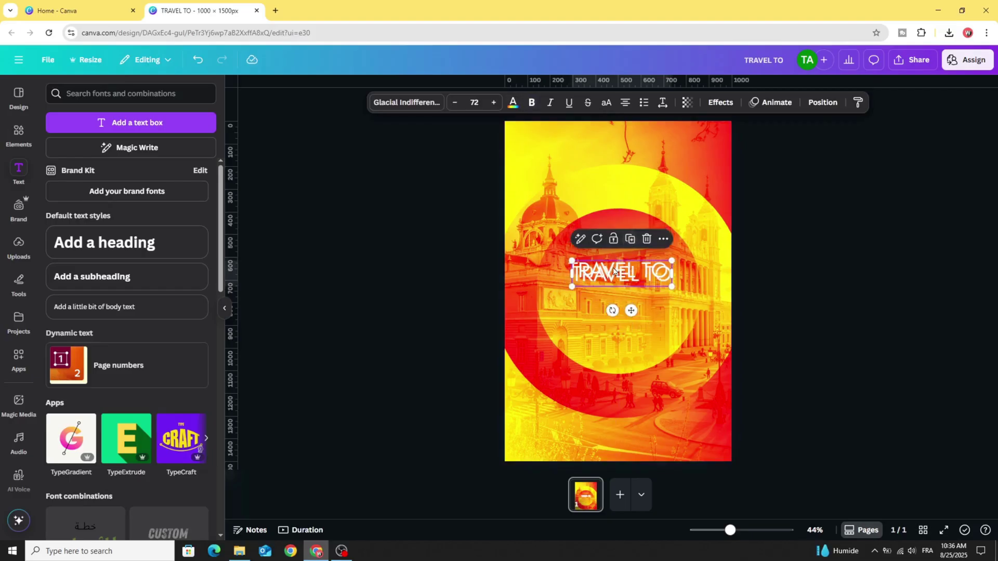
pyautogui.doubleClick(606, 297)
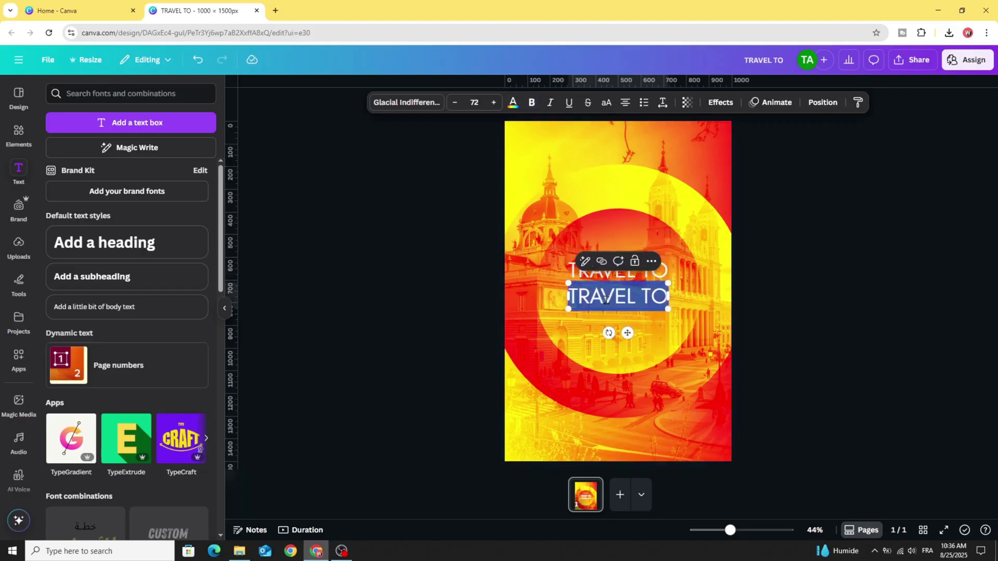
pyautogui.write('MADRI')
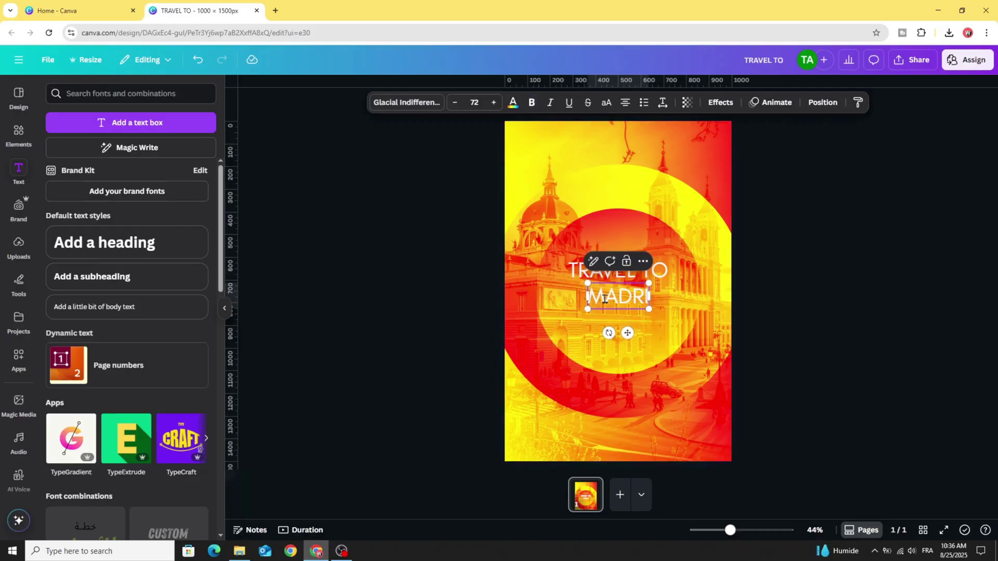
pyautogui.write('D')
pyautogui.moveTo(571, 315); pyautogui.dragTo(542, 322)
pyautogui.moveTo(657, 323); pyautogui.dragTo(694, 329)
# - Position MADRID directly beneath TRAVEL TO to form a two-line title
pyautogui.click(383, 323)
pyautogui.click(572, 312)
pyautogui.moveTo(572, 312); pyautogui.dragTo(572, 303)
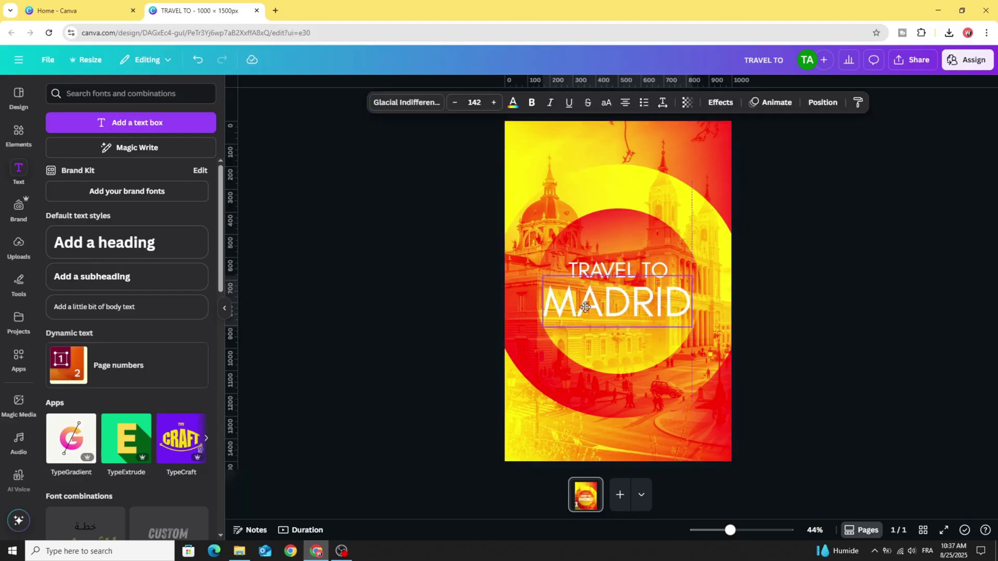
pyautogui.click(605, 273)
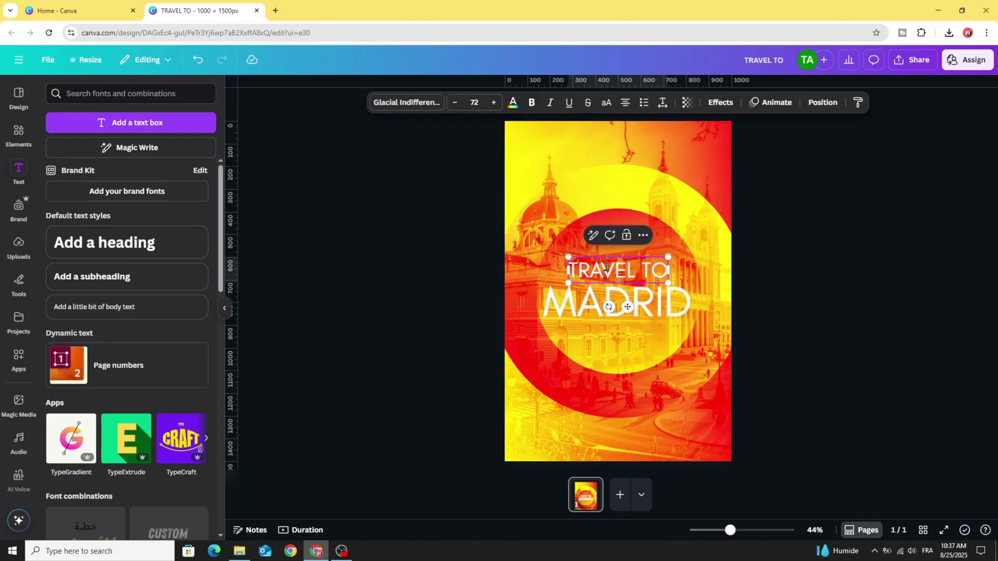
pyautogui.press('Escape')
# - Raise TRAVEL TO's letter spacing to about 234 so it spans MADRID's width
pyautogui.click(587, 274)
pyautogui.click(588, 274)
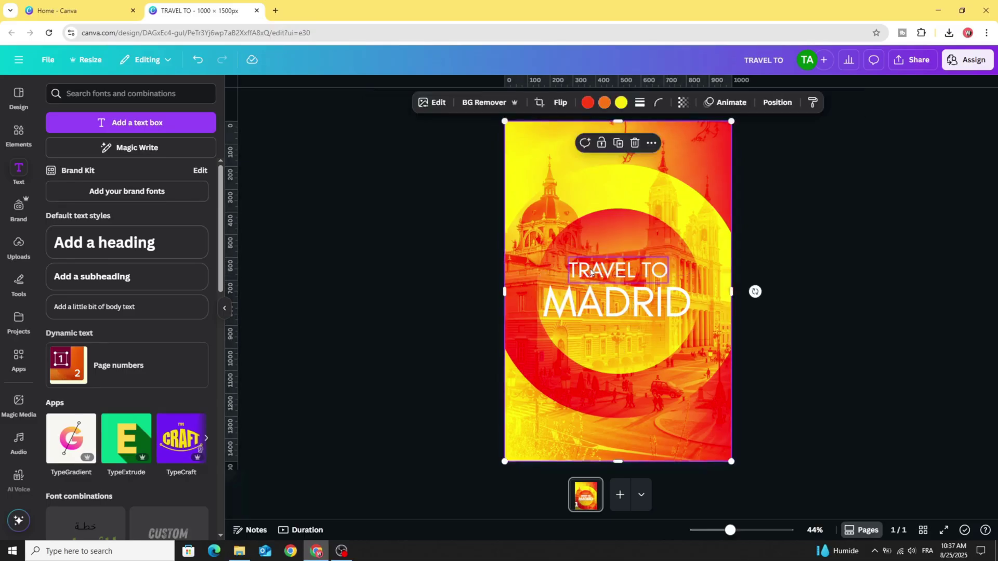
pyautogui.click(603, 273)
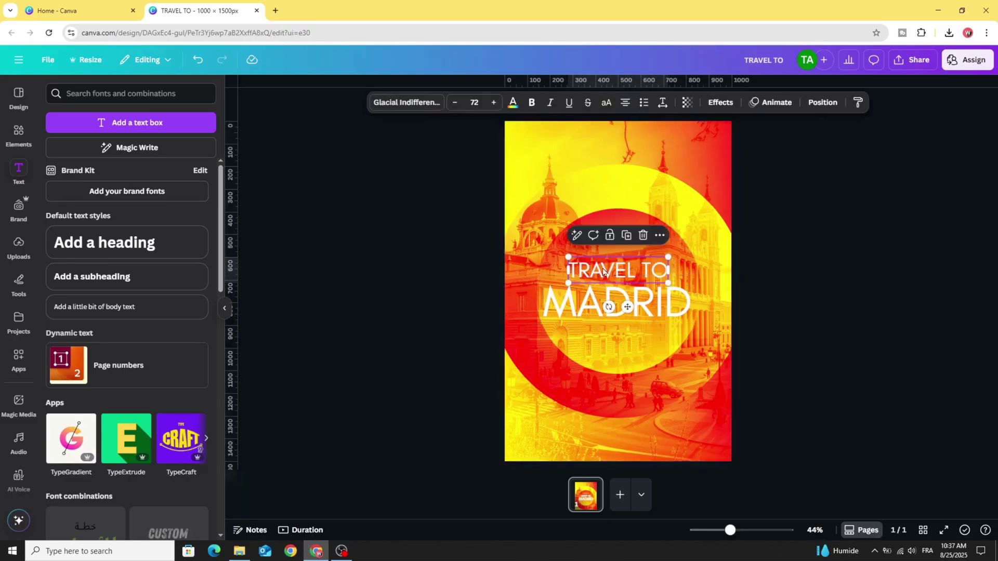
pyautogui.click(663, 104)
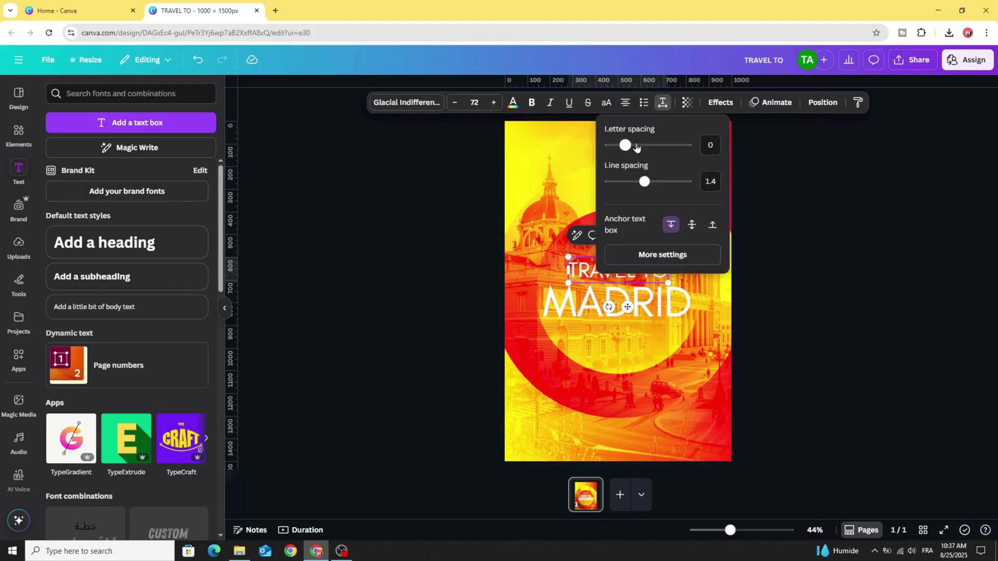
pyautogui.moveTo(627, 147); pyautogui.dragTo(643, 146)
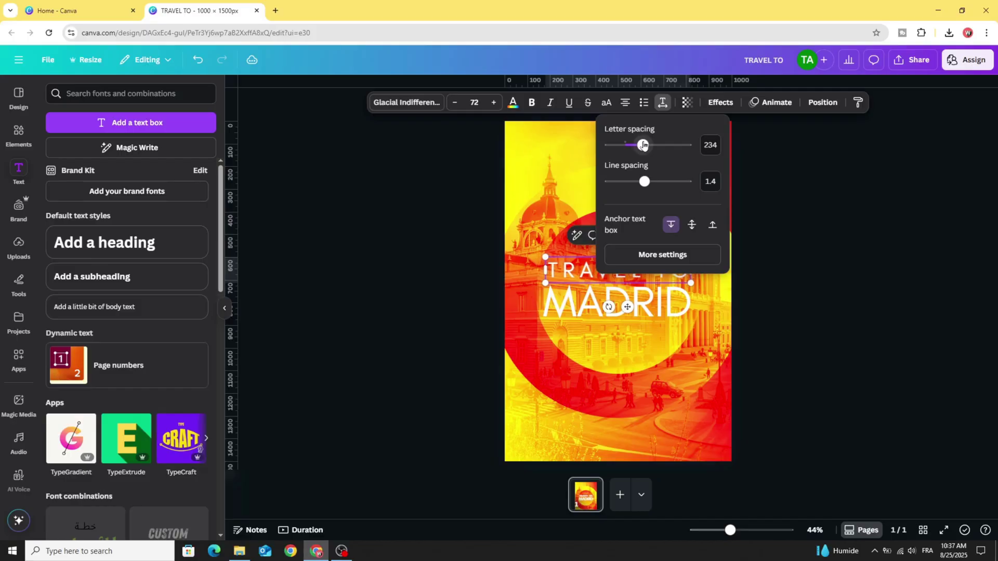
pyautogui.click(419, 262)
pyautogui.click(419, 262)
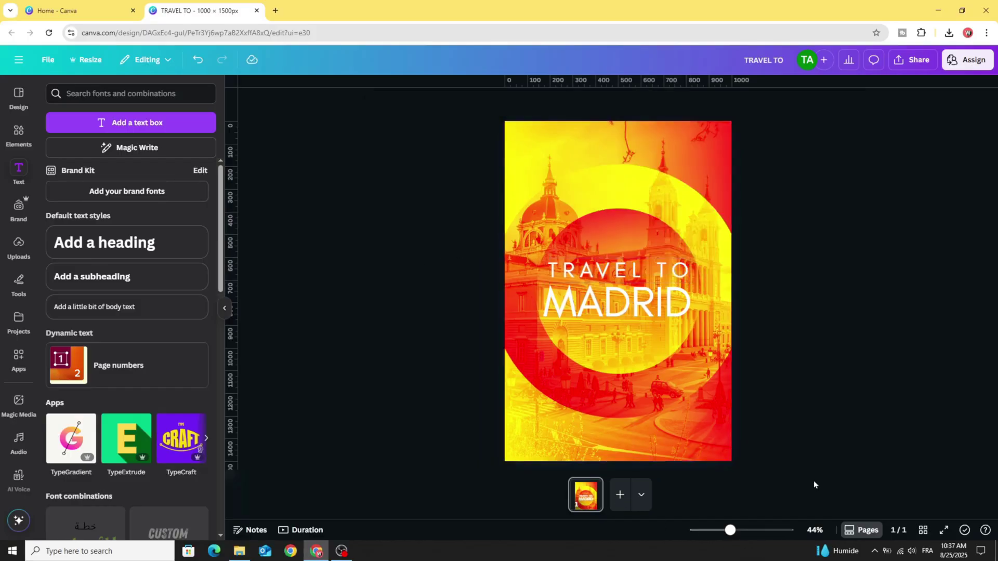